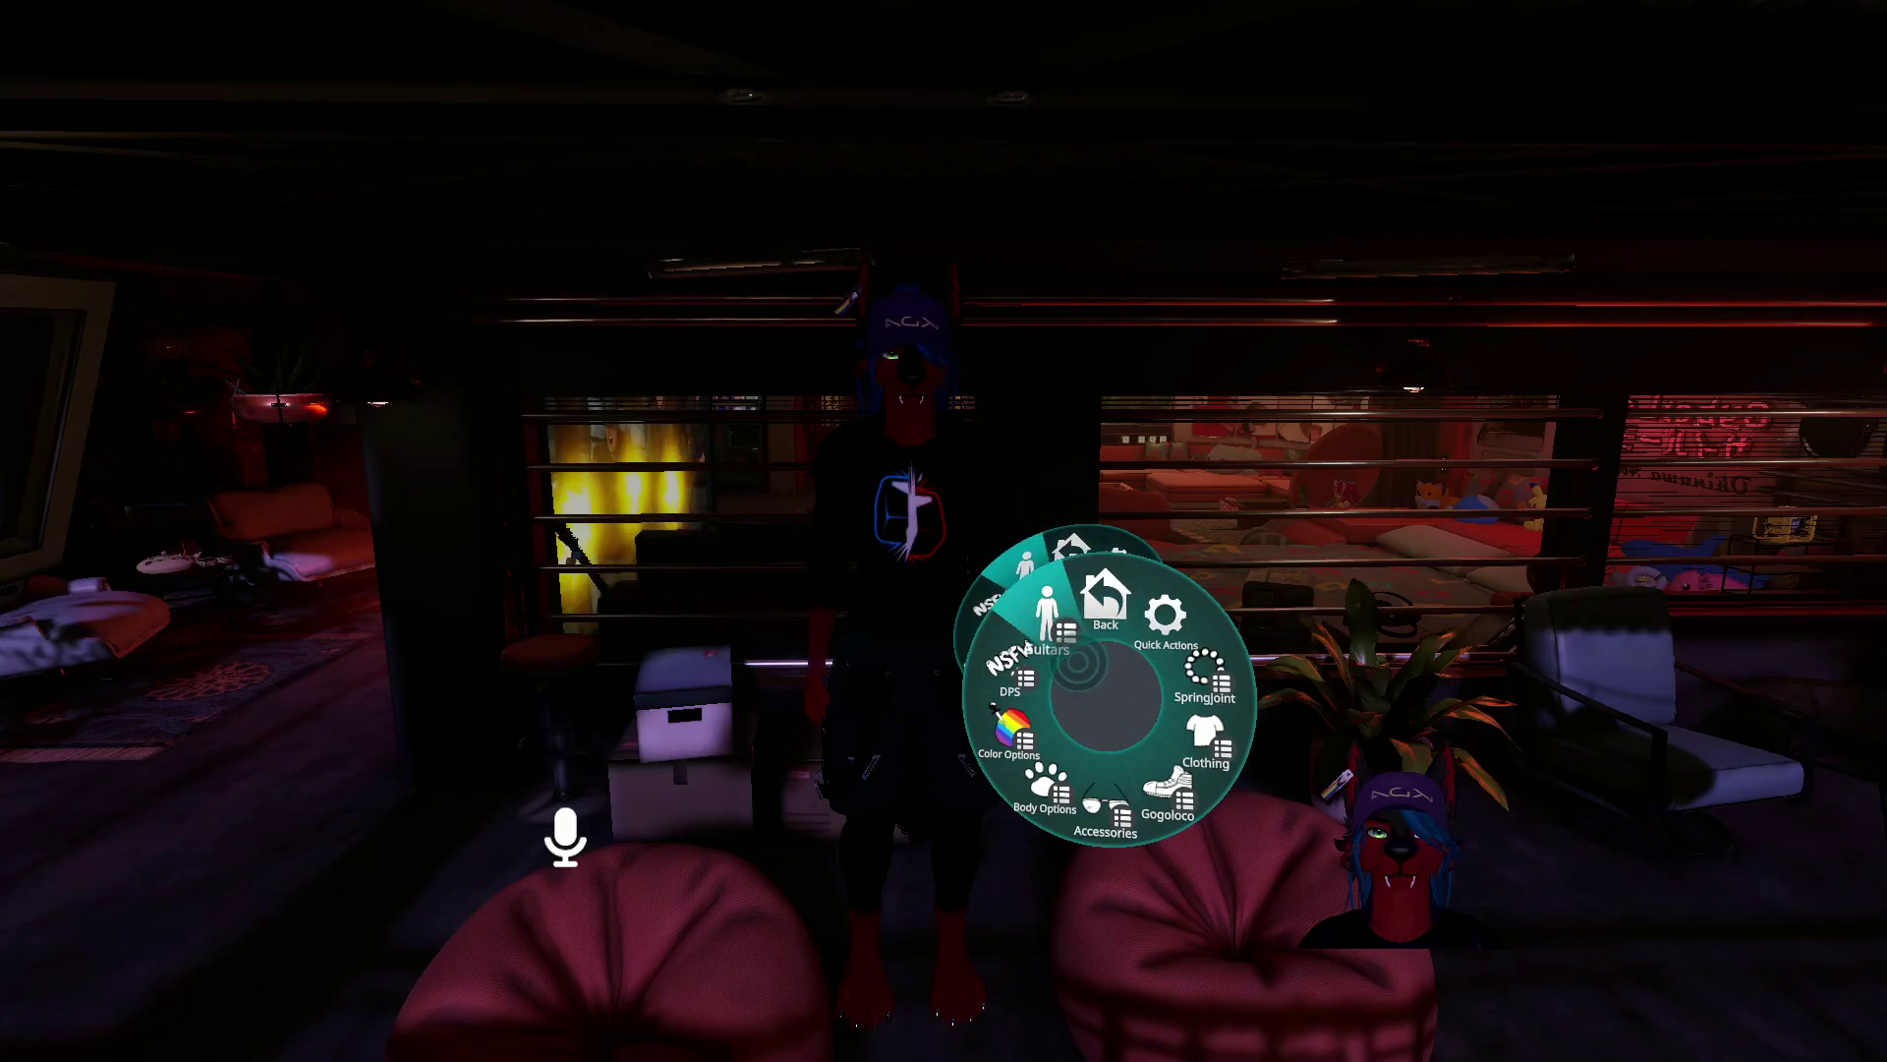
# Step: Show and hide the avatar's Acoustic Guitar and Electric Guitar props to demonstrate existing toggles
pyautogui.click(1078, 662)
pyautogui.click(1066, 716)
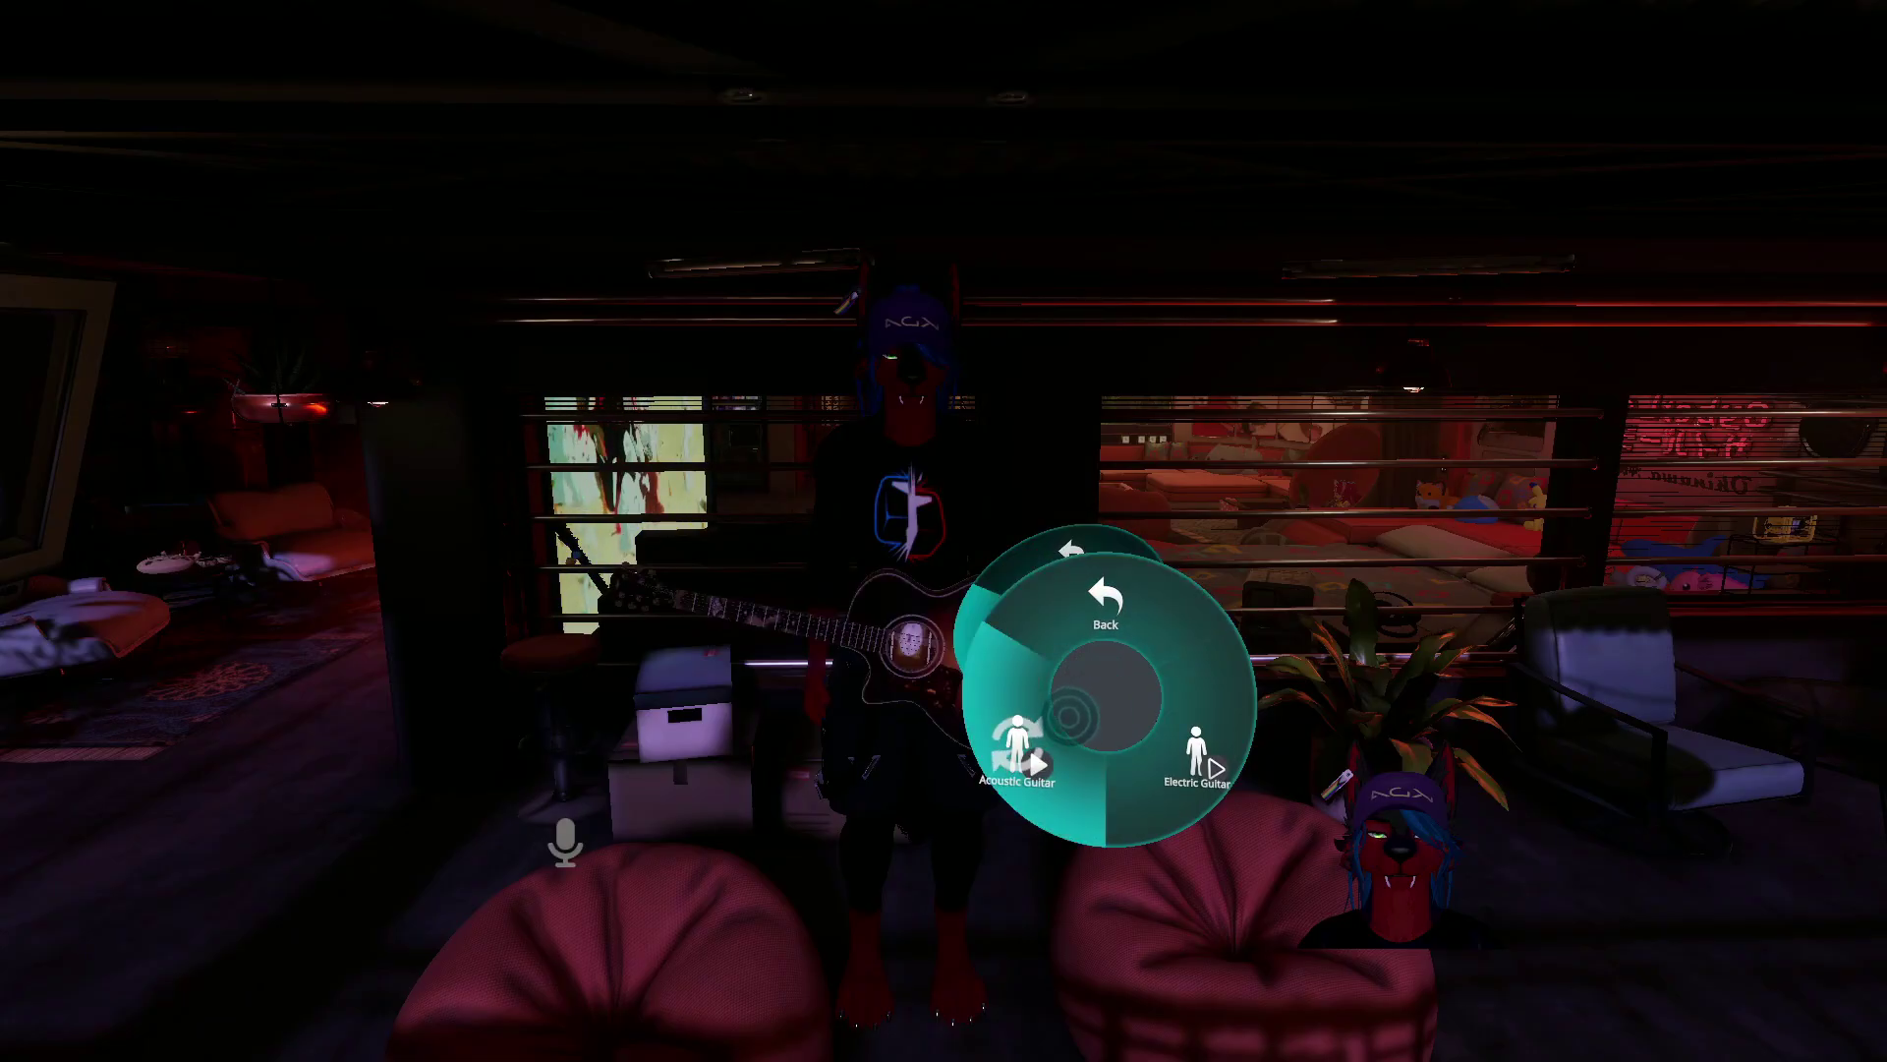
pyautogui.click(1068, 717)
pyautogui.click(1137, 719)
pyautogui.click(1137, 717)
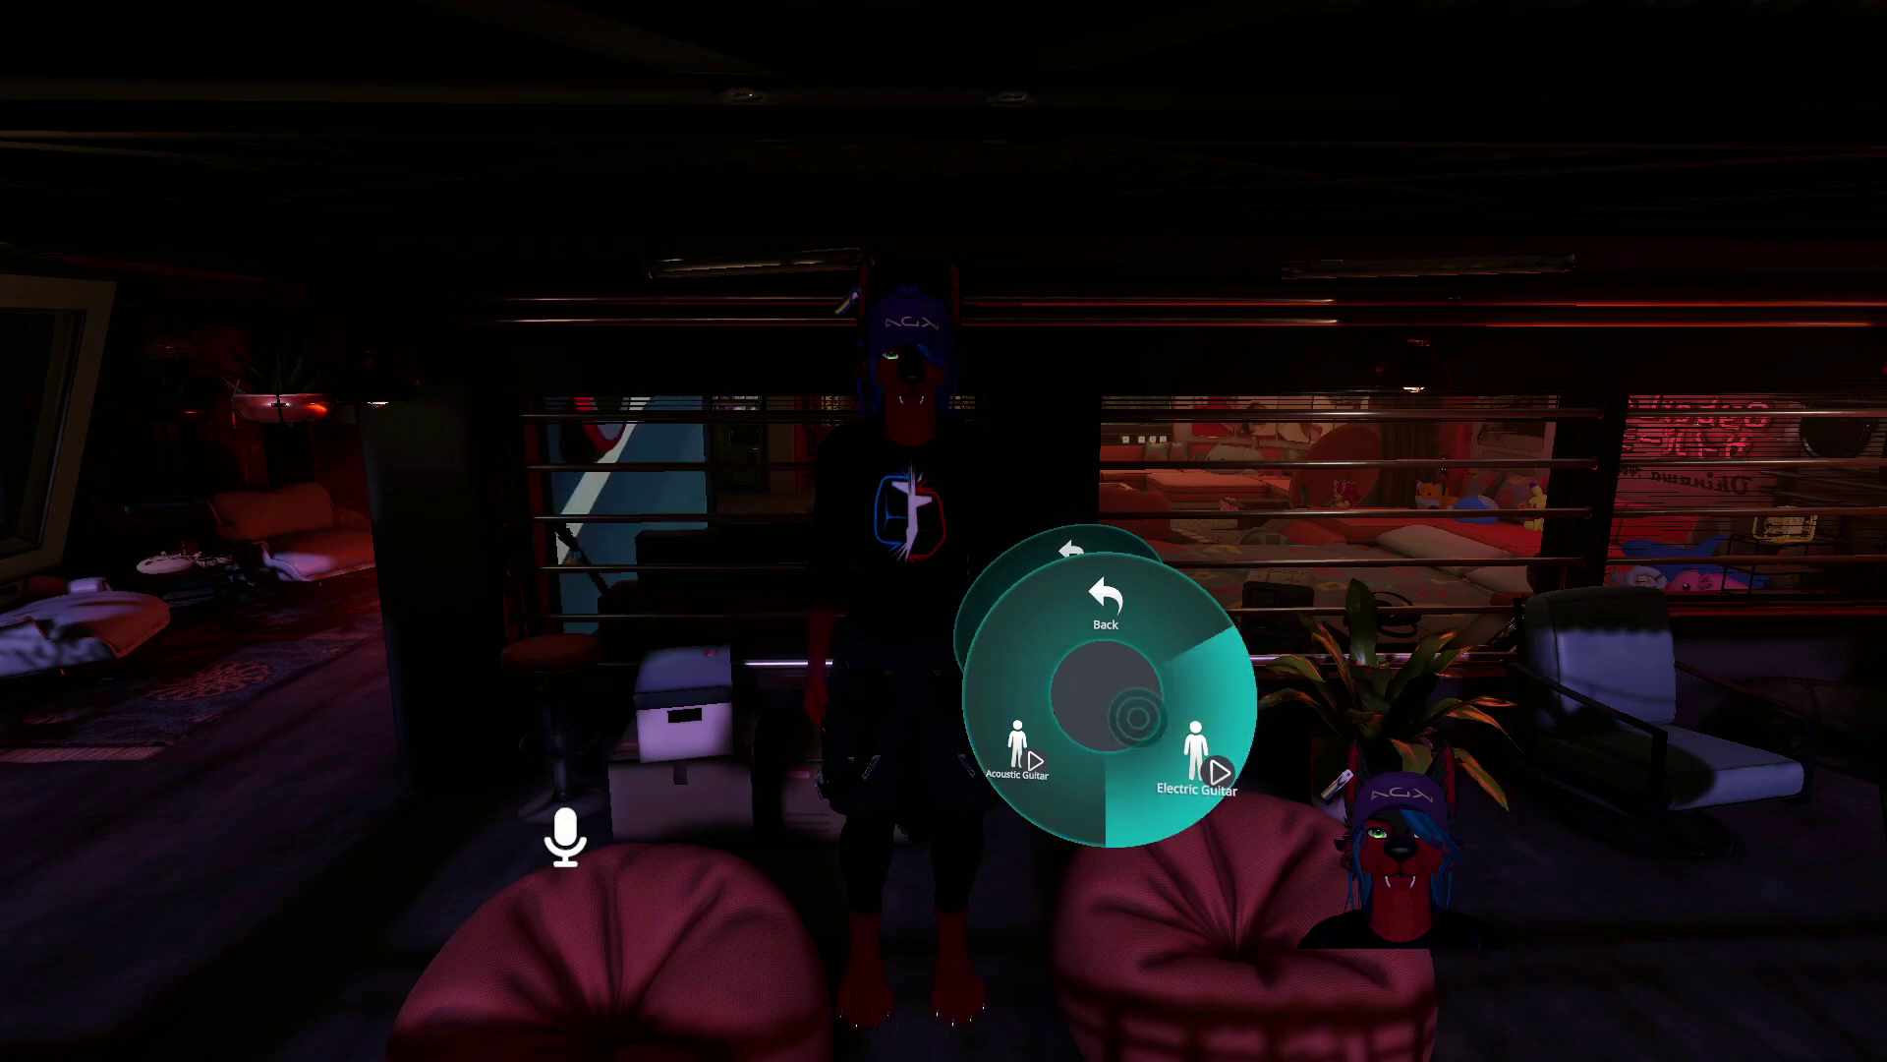
pyautogui.click(1106, 657)
pyautogui.press('r')
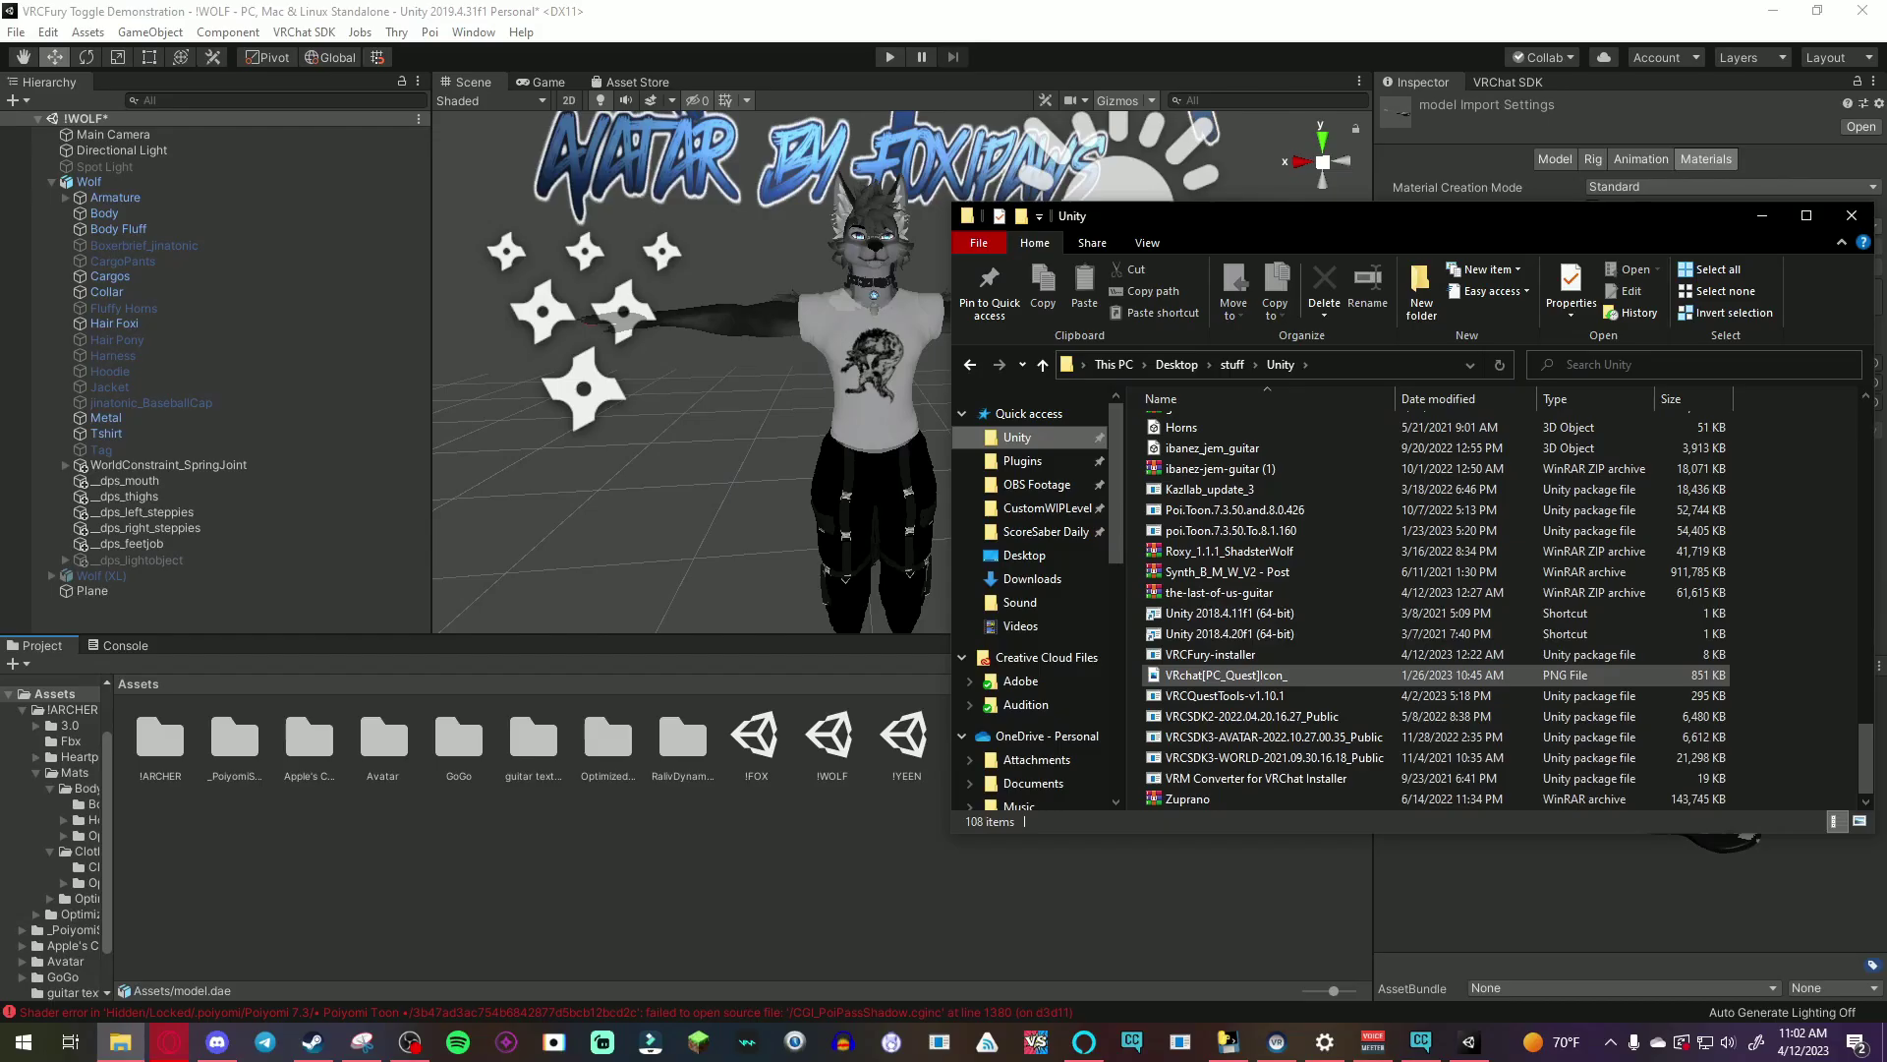
# Step: Switch to Unity and import every file of the VRCFury-installer package into the project
pyautogui.click(1210, 654)
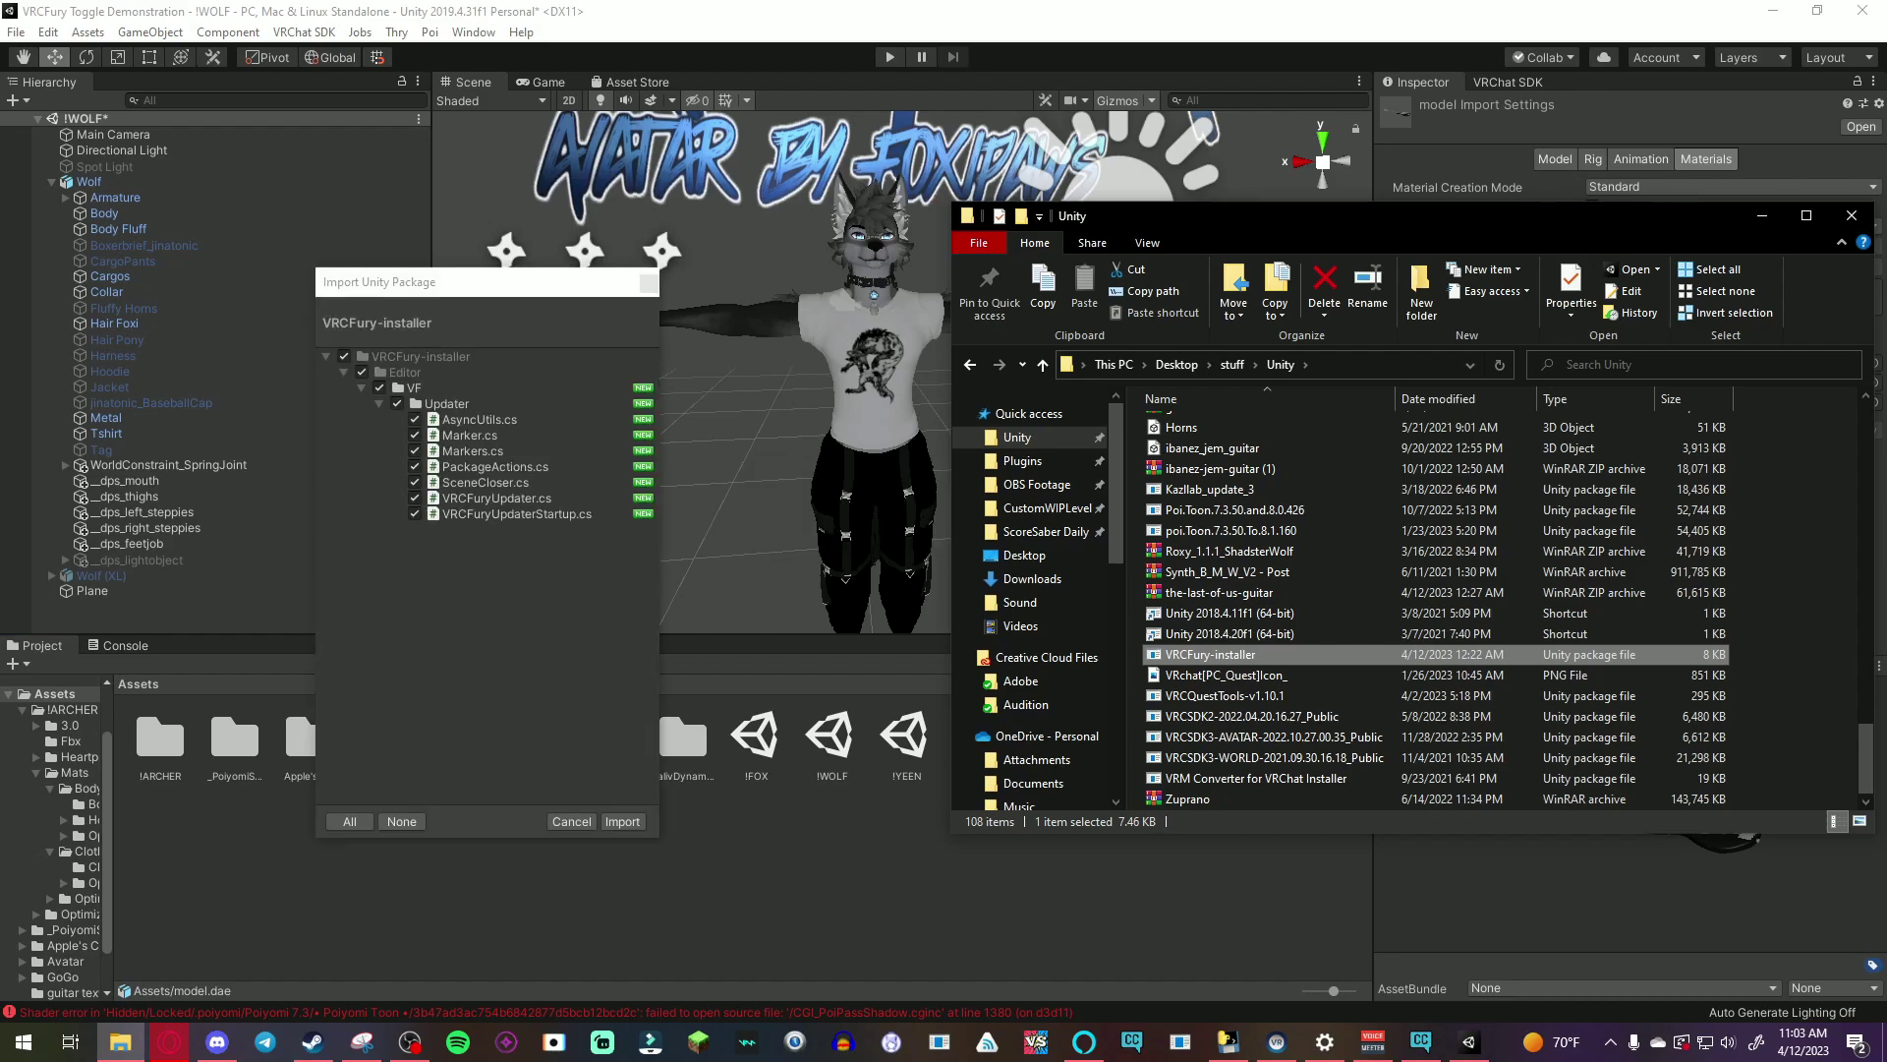
pyautogui.click(622, 821)
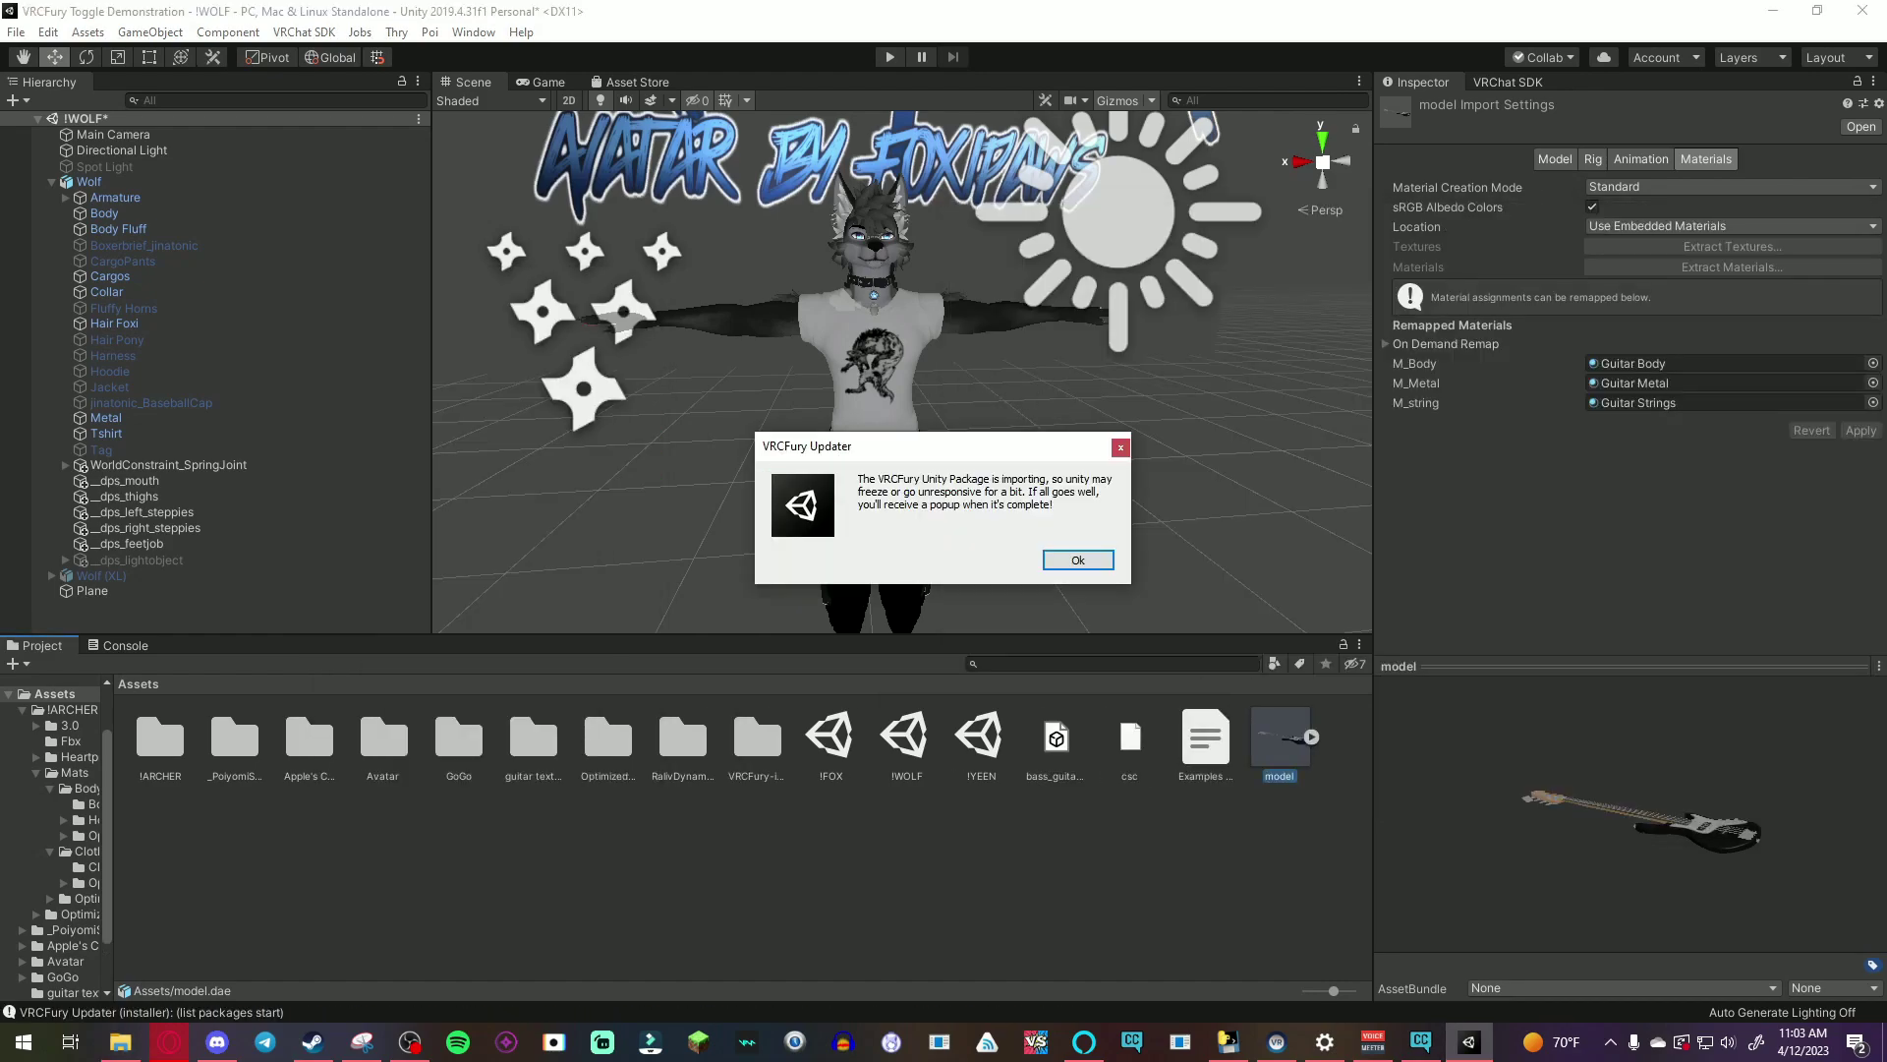
pyautogui.click(1077, 560)
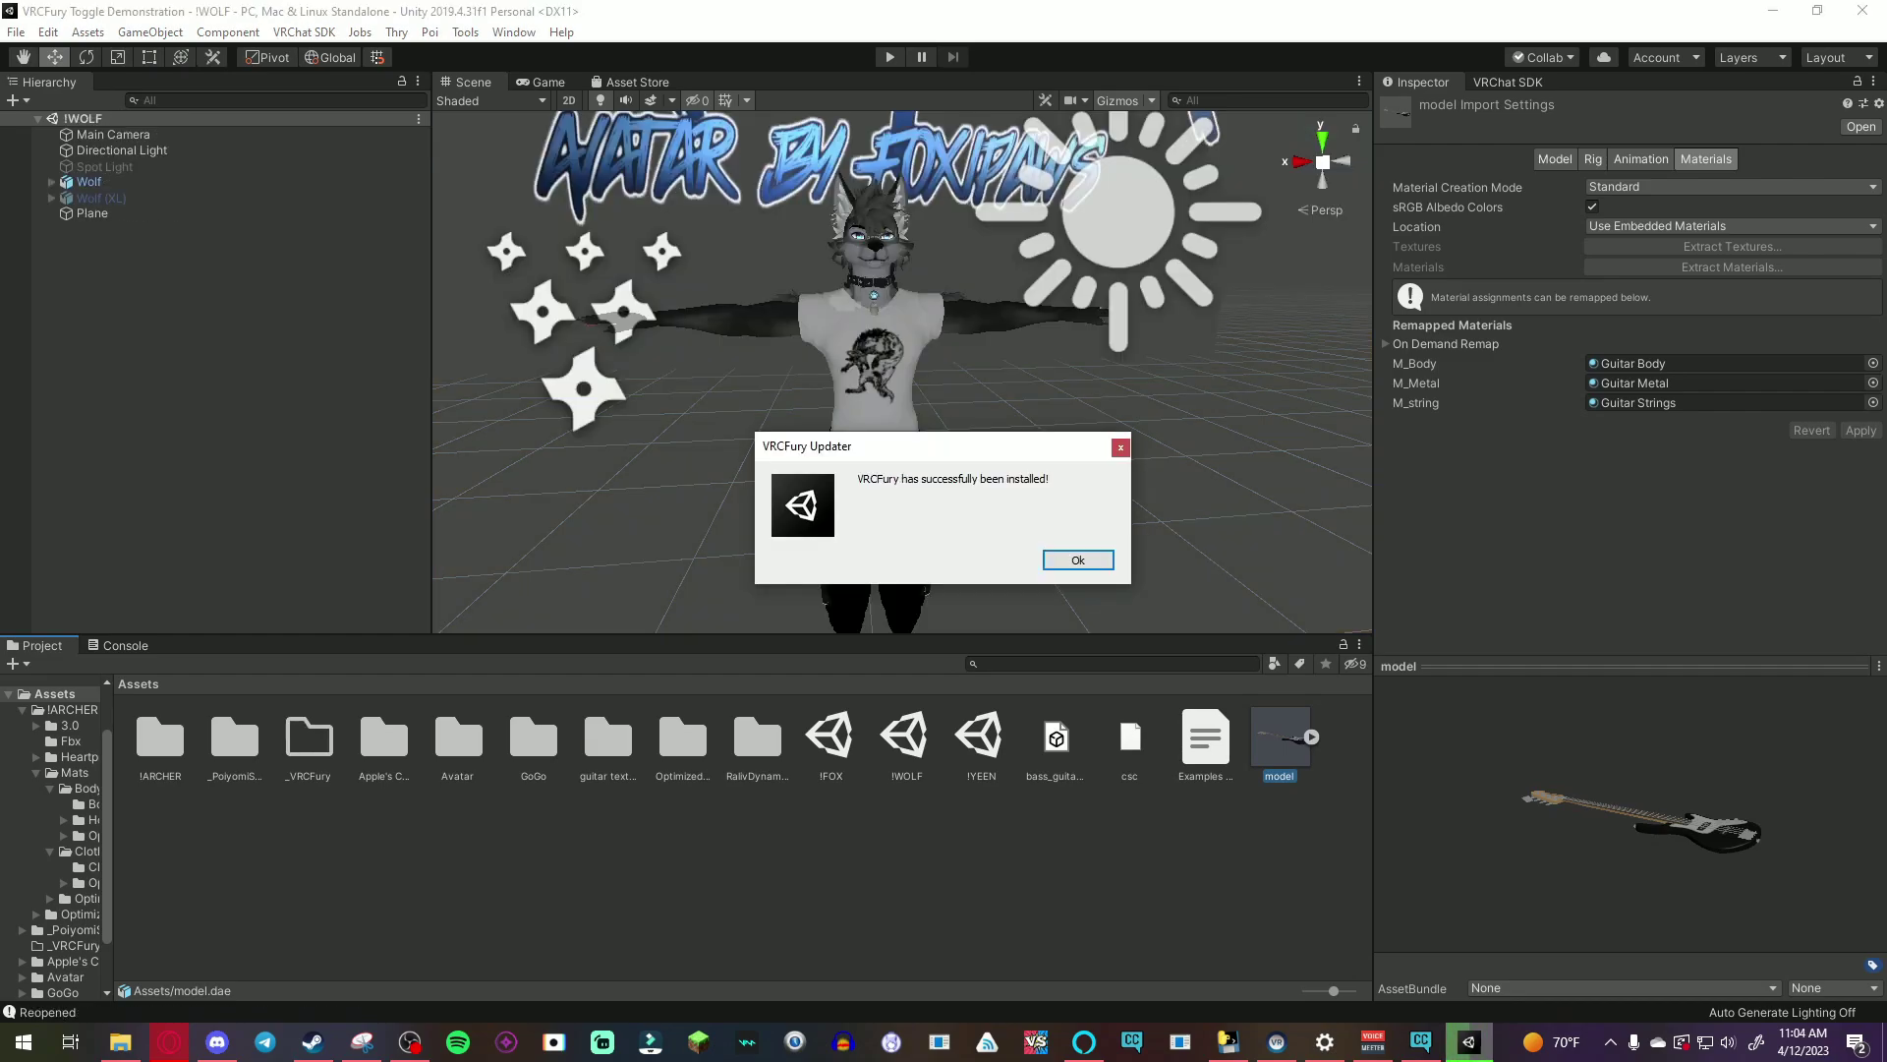
pyautogui.click(1078, 559)
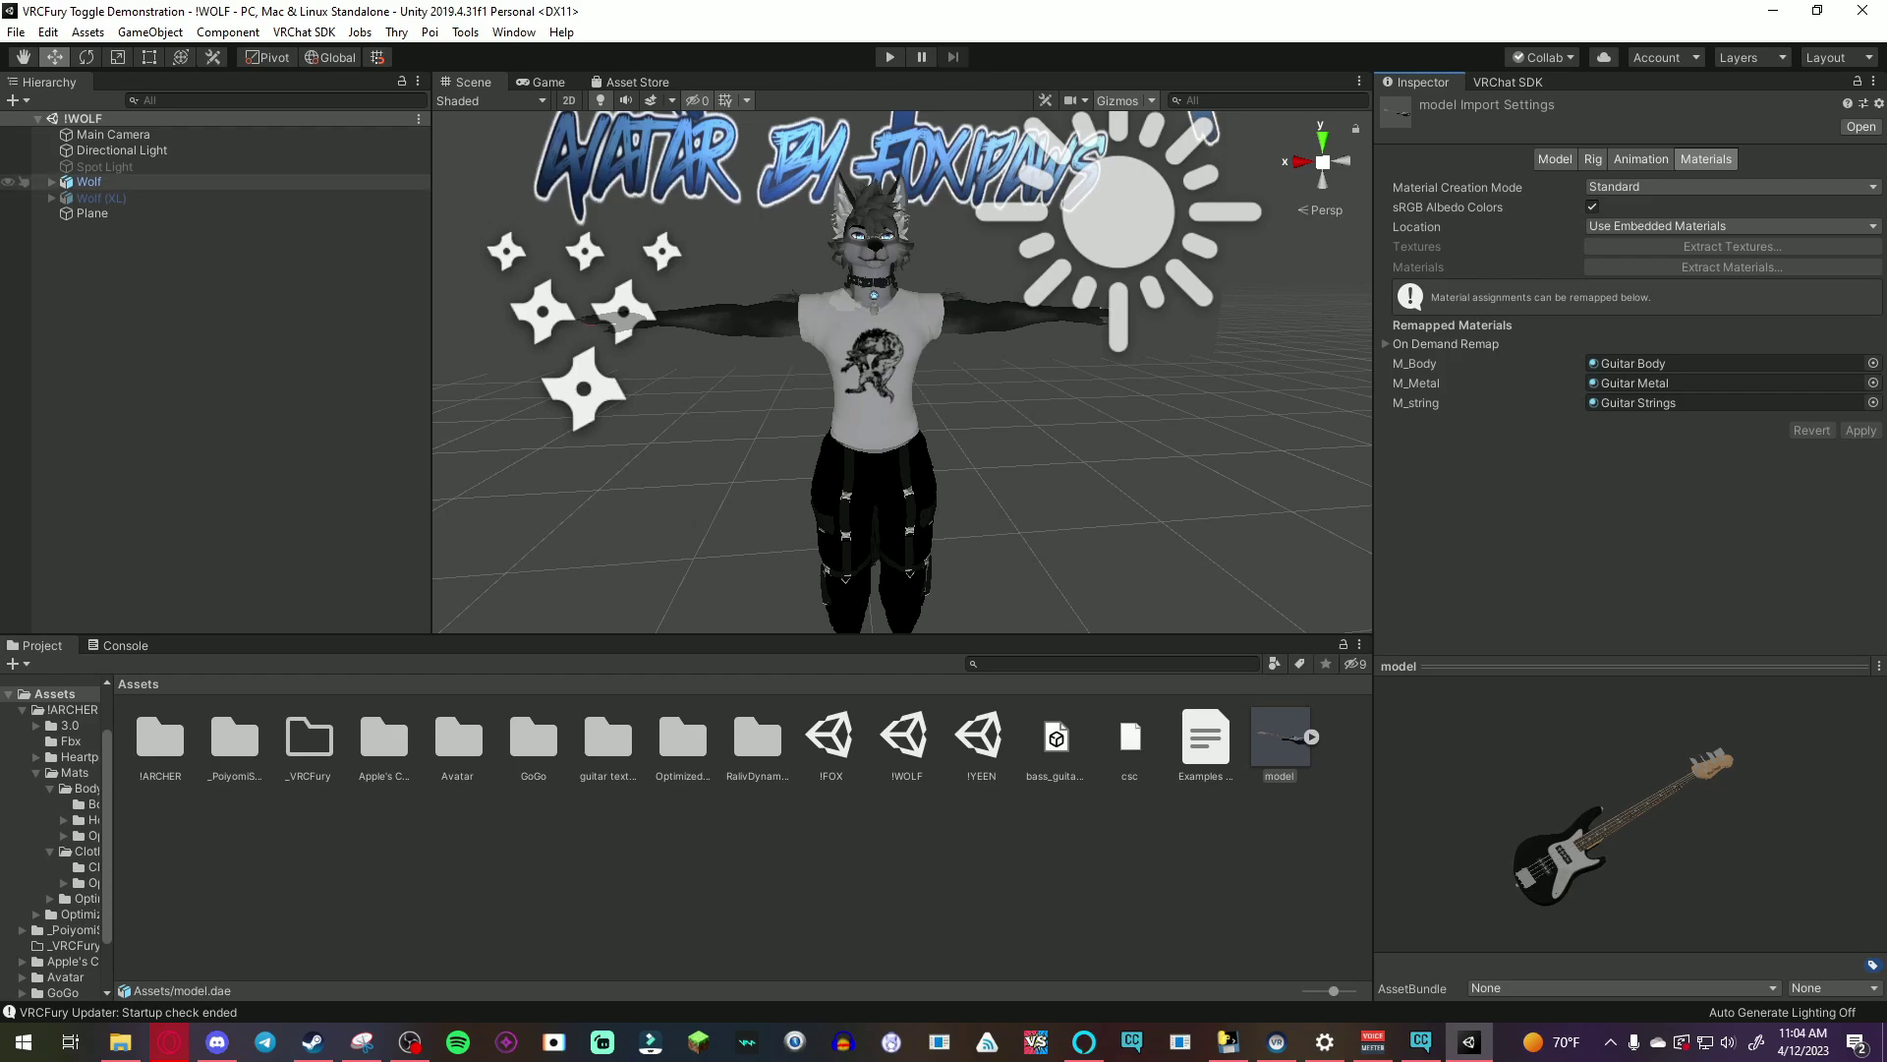
# Step: Add a VRC Fury component to the guitar object "model" inside the Wolf avatar
pyautogui.click(51, 182)
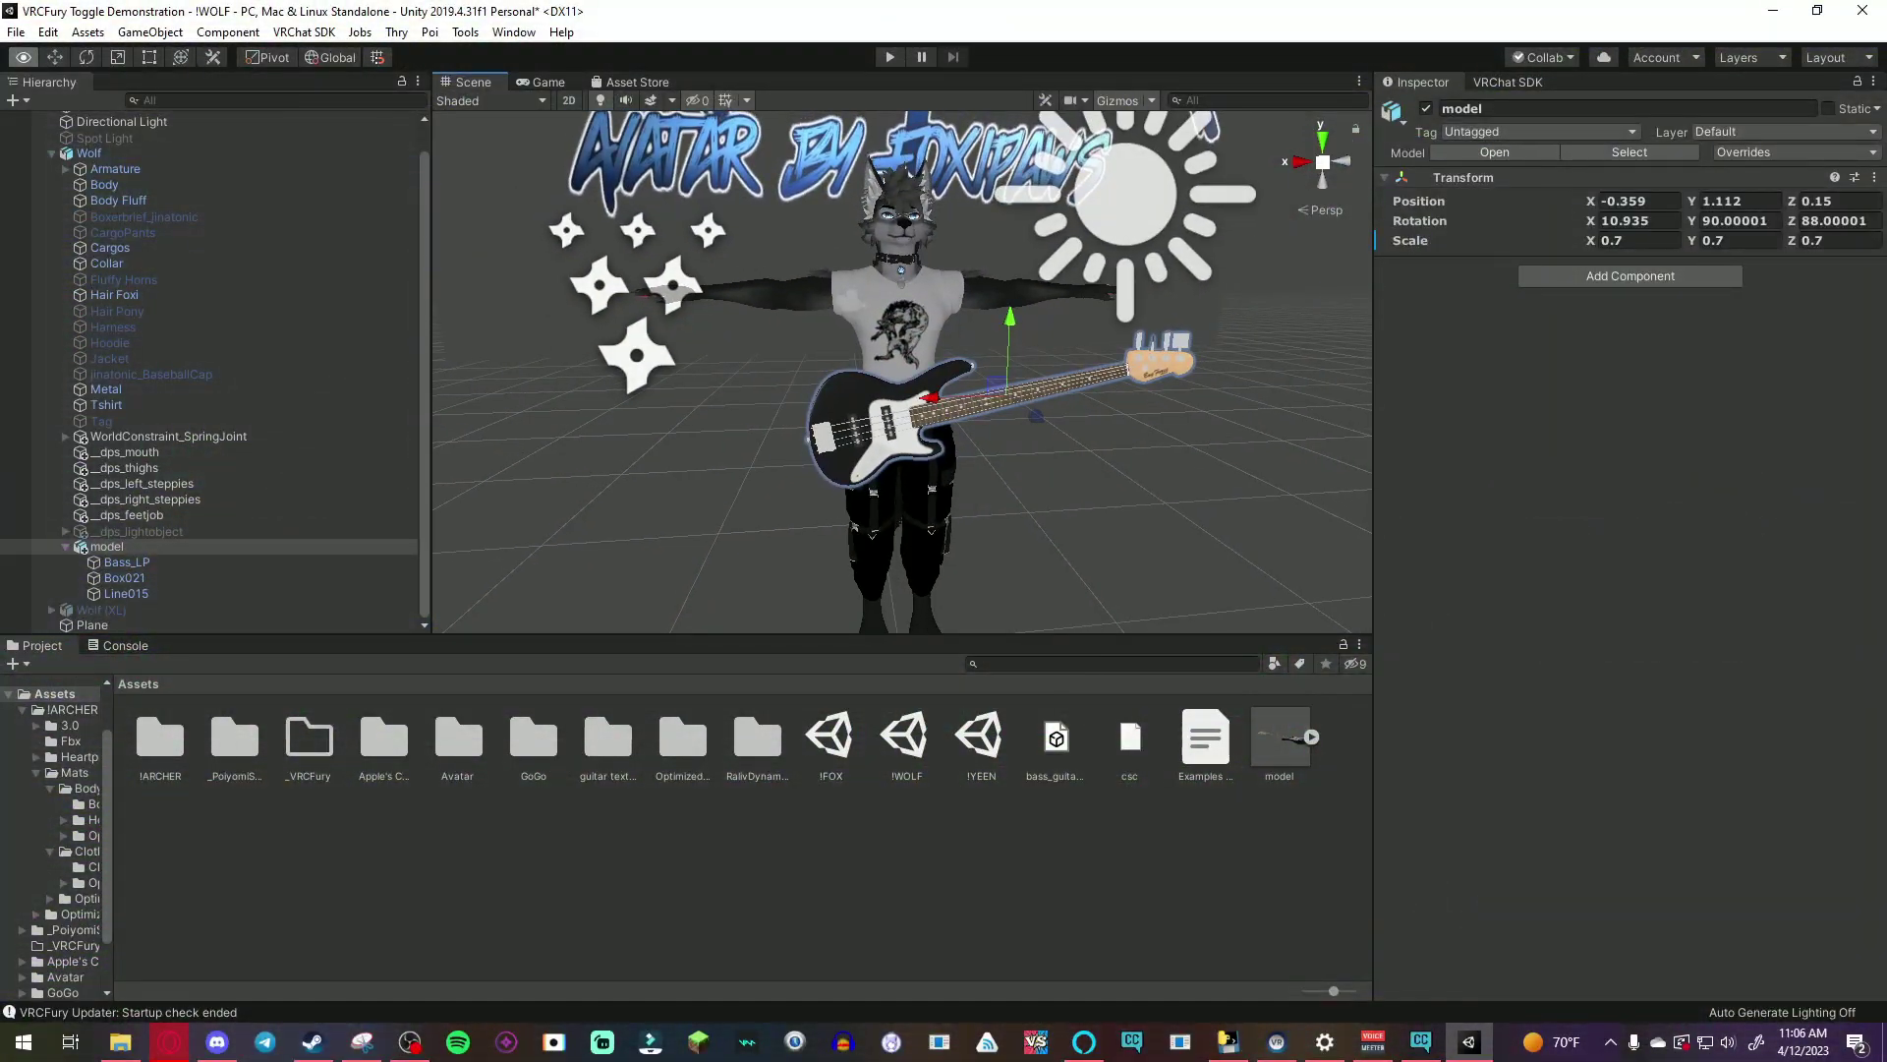
pyautogui.press('w')
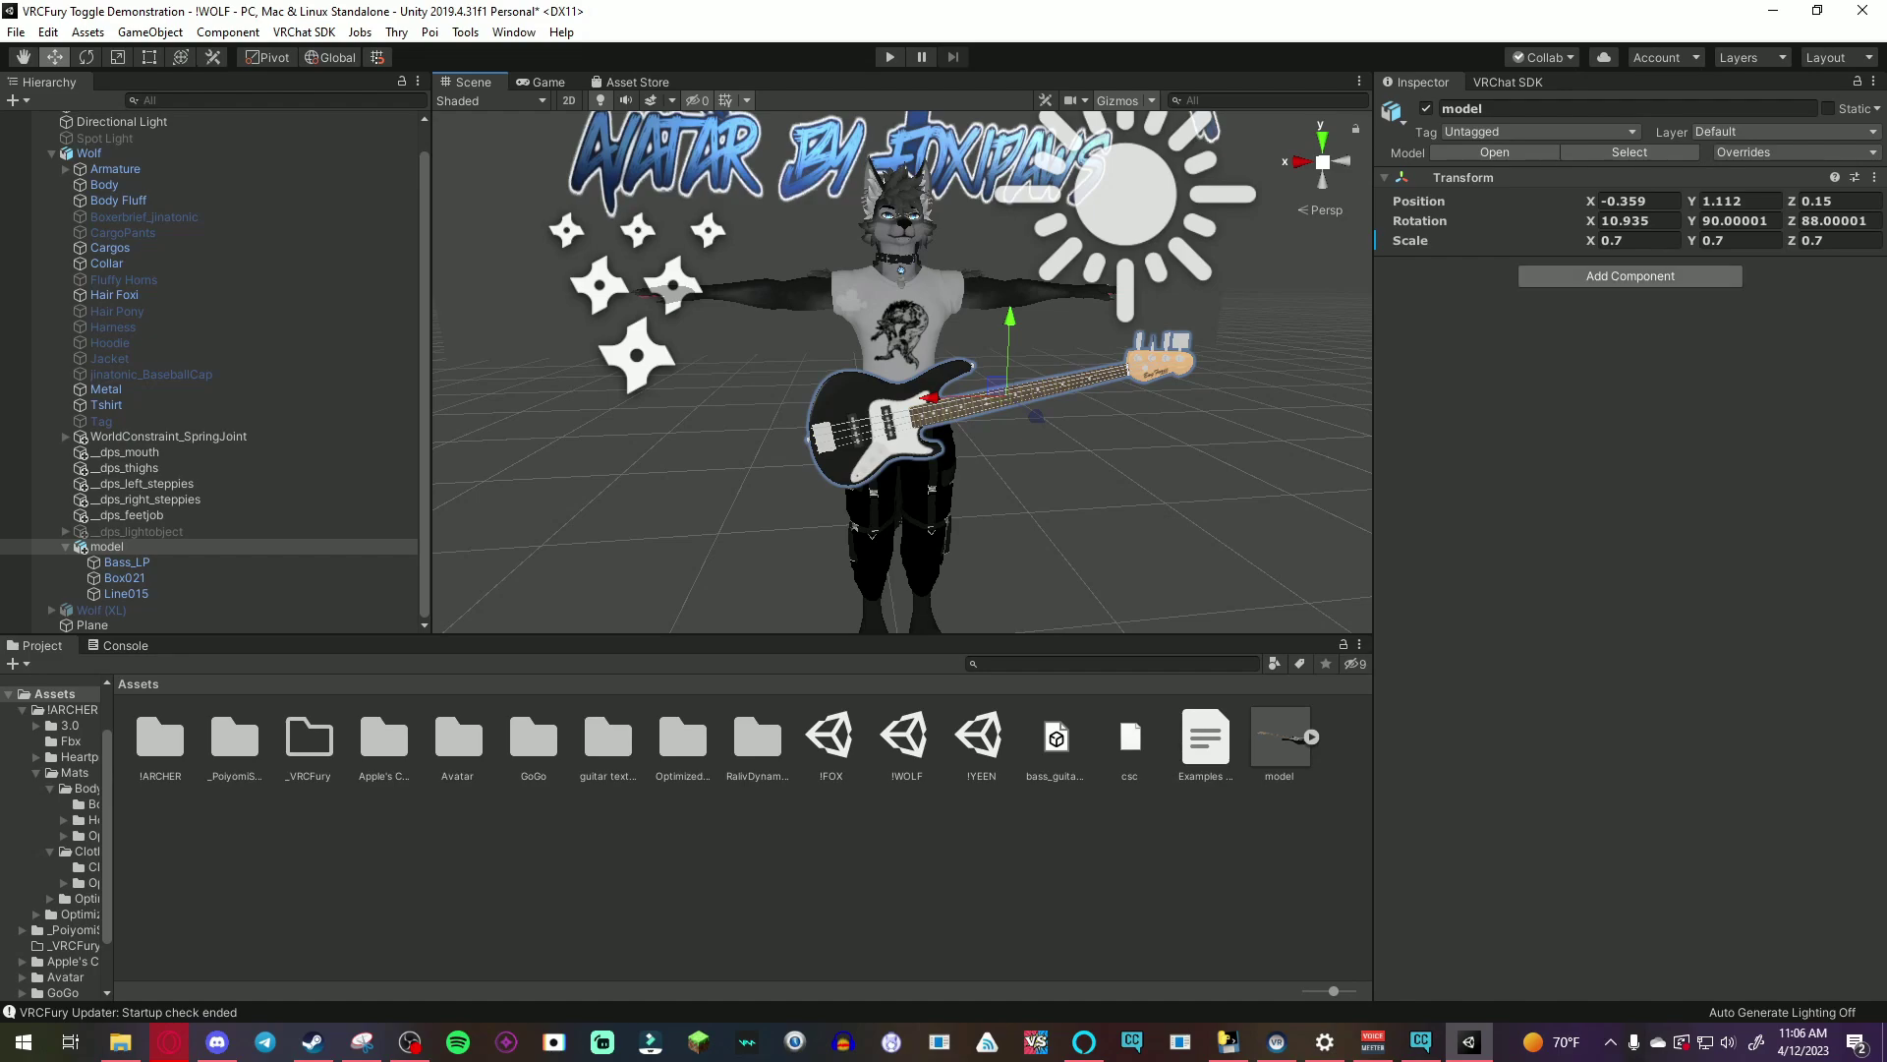
pyautogui.click(82, 548)
pyautogui.hotkey('ctrl', 'shift', 'a')
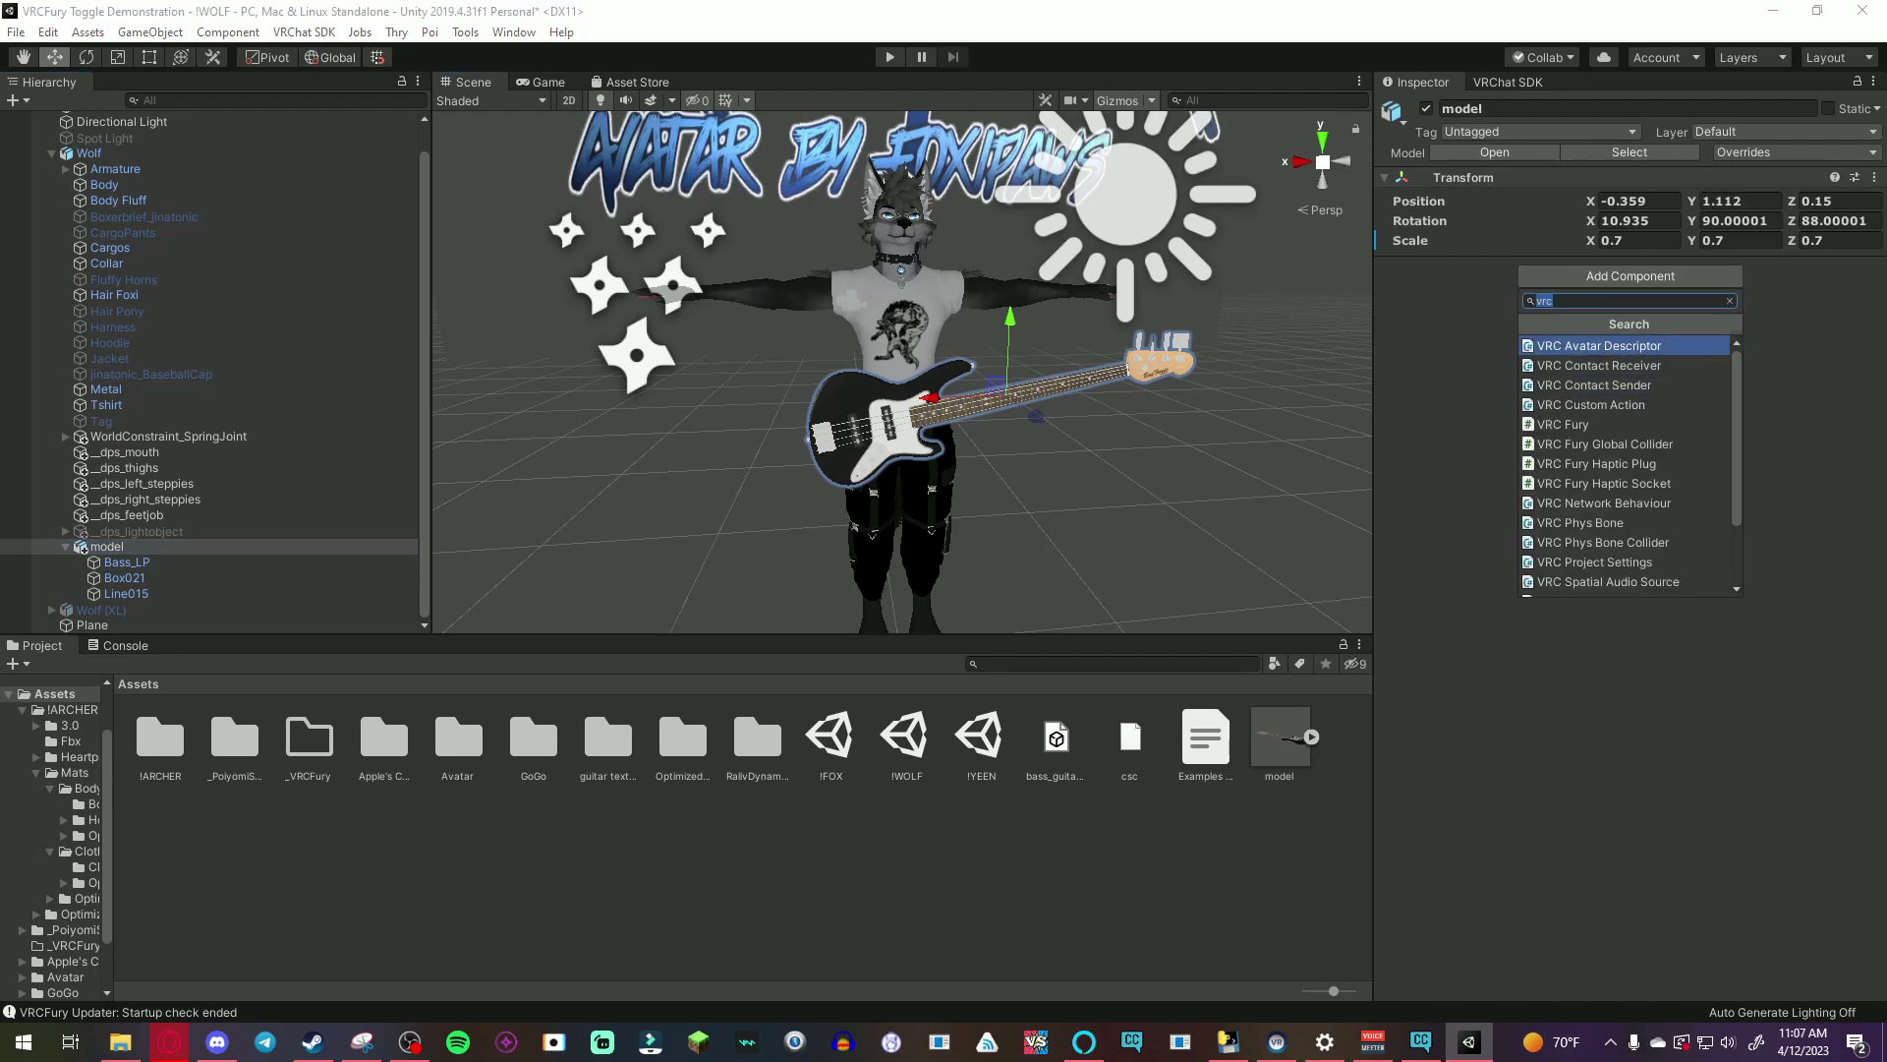
pyautogui.press('Down')
pyautogui.press('Down')
pyautogui.press('Down')
pyautogui.press('Down')
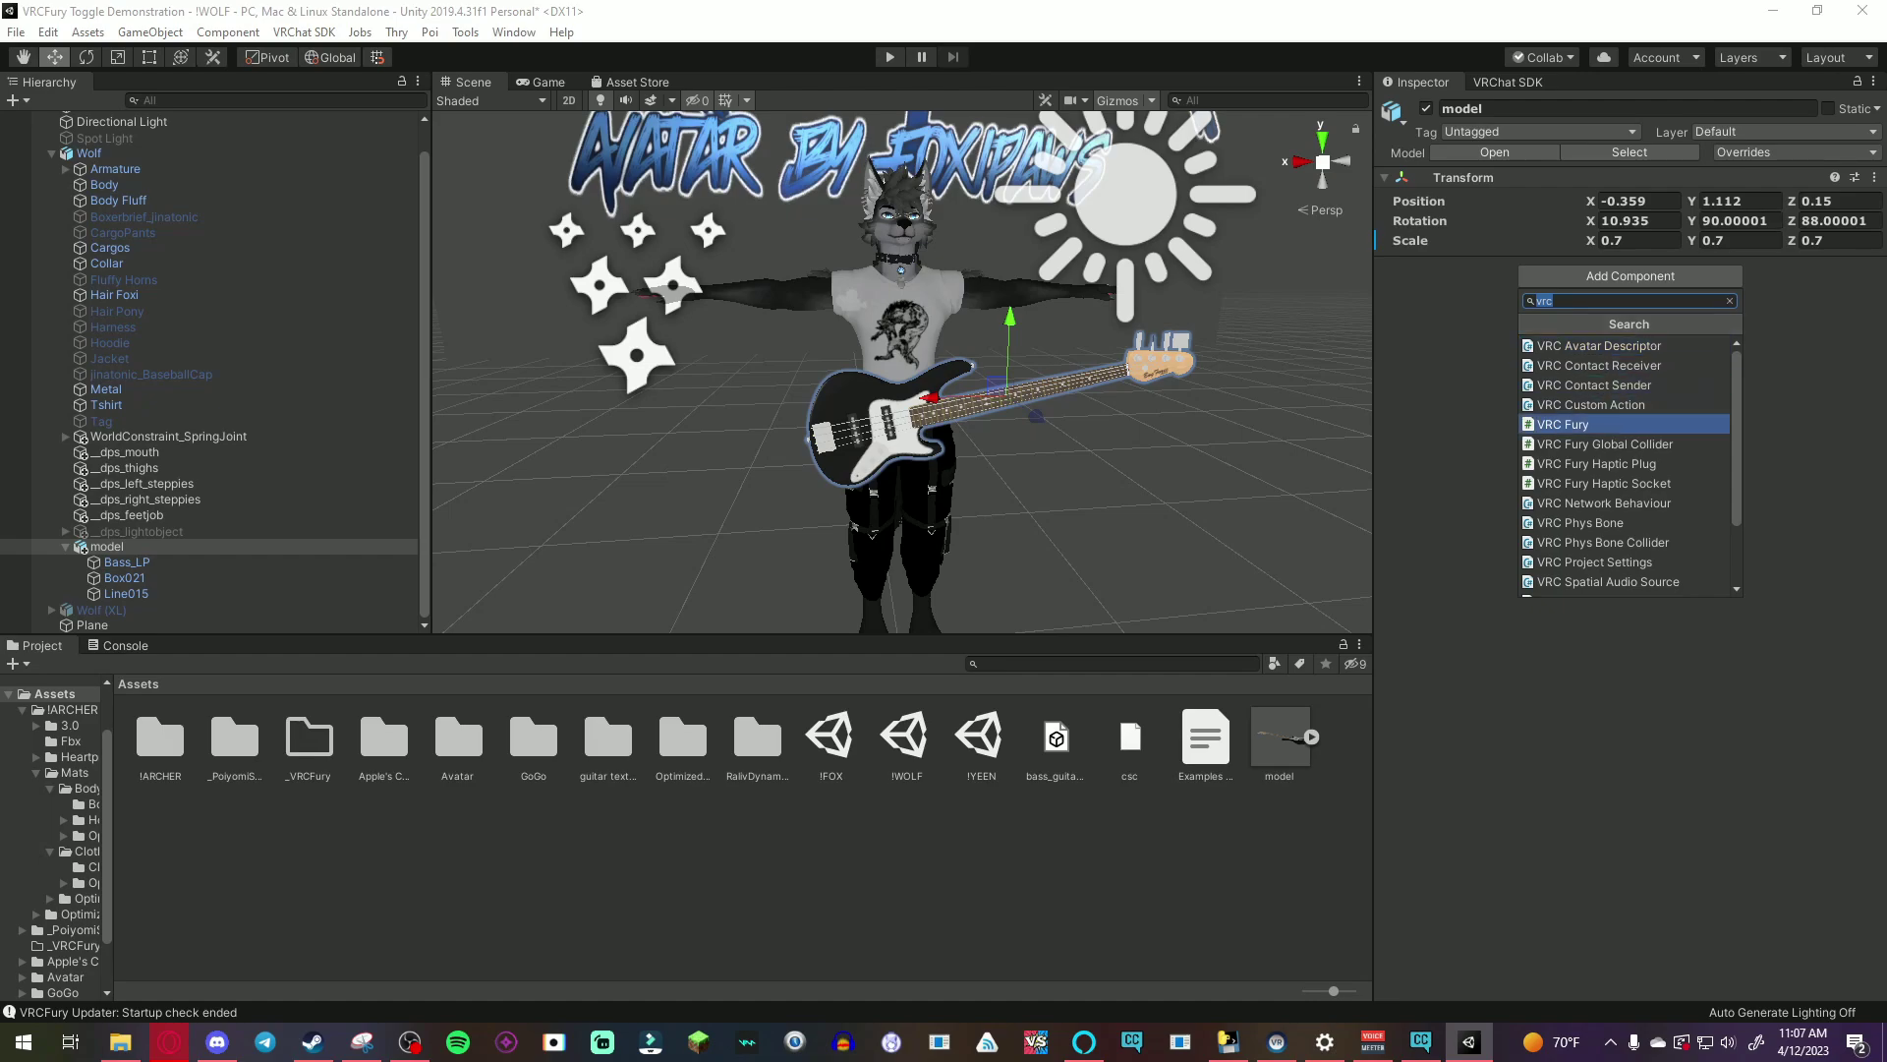
pyautogui.press('Return')
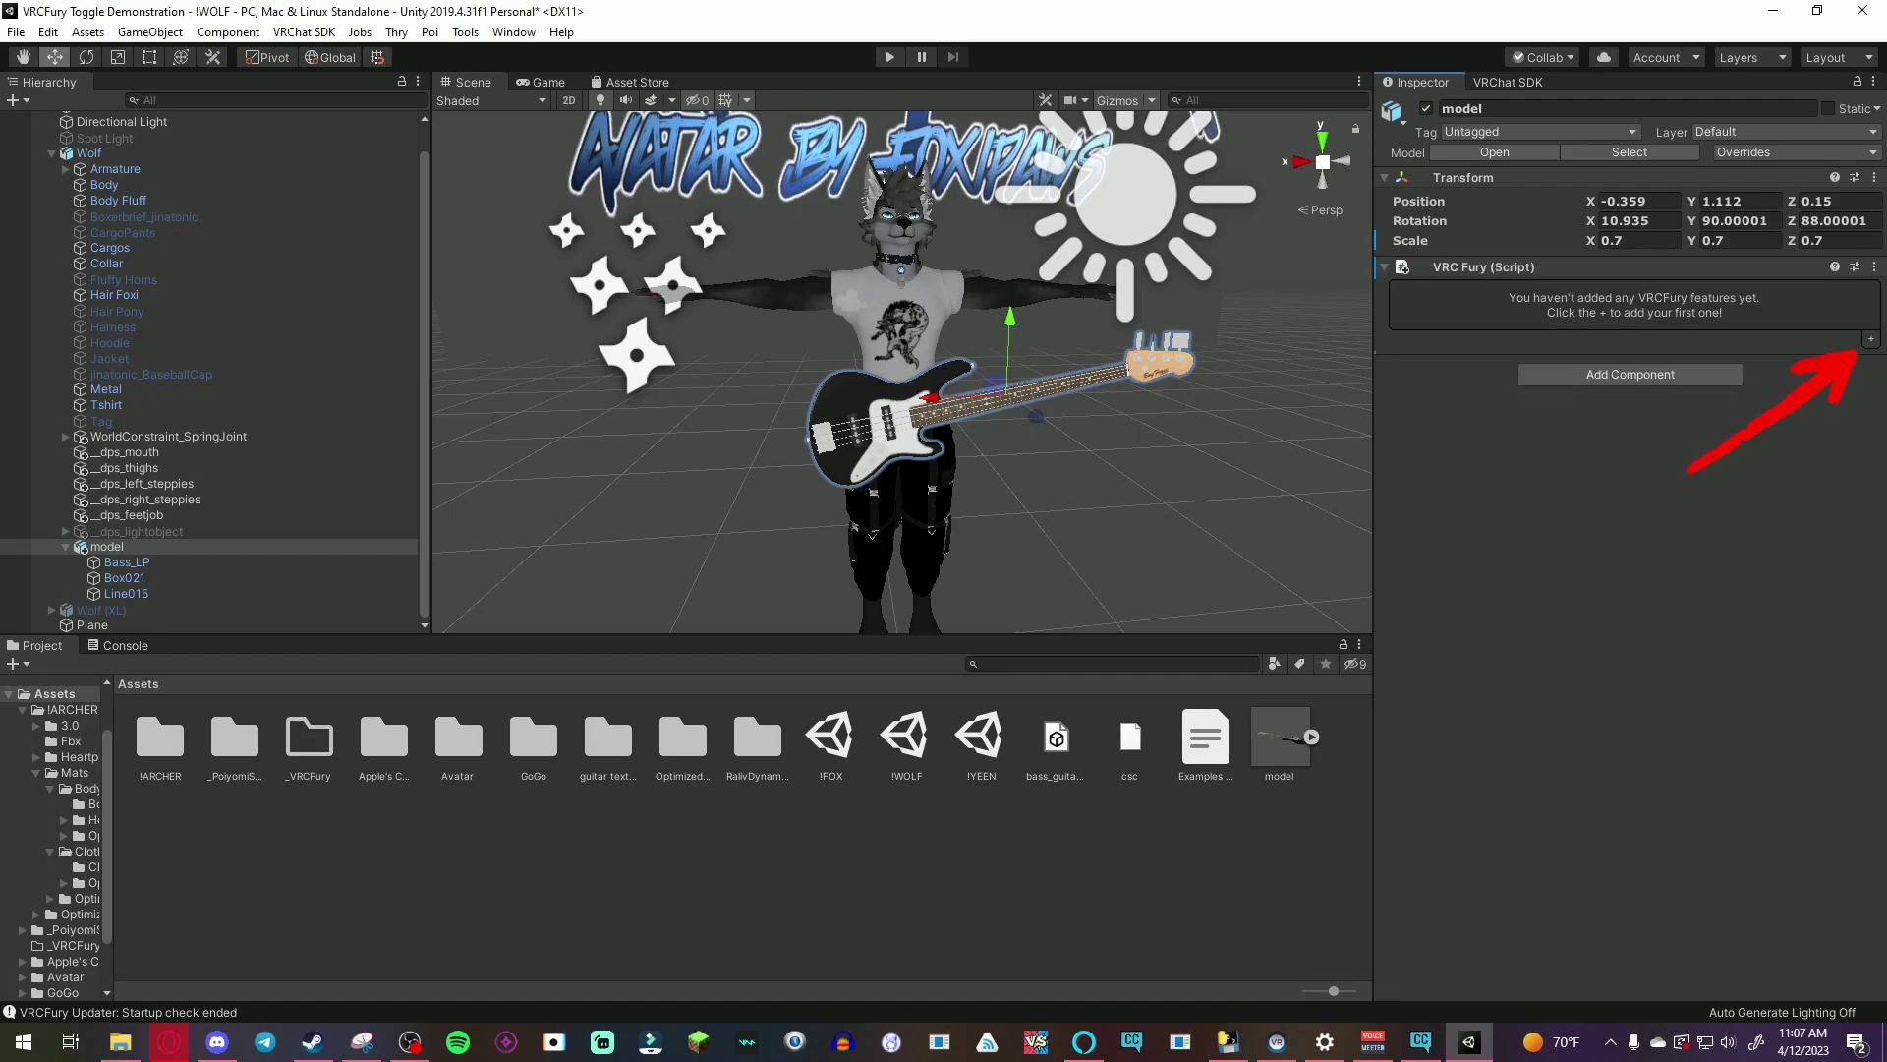
# Step: Add an Armature Link feature with "model" as its root object, keeping Hips as the avatar bone
pyautogui.click(1871, 339)
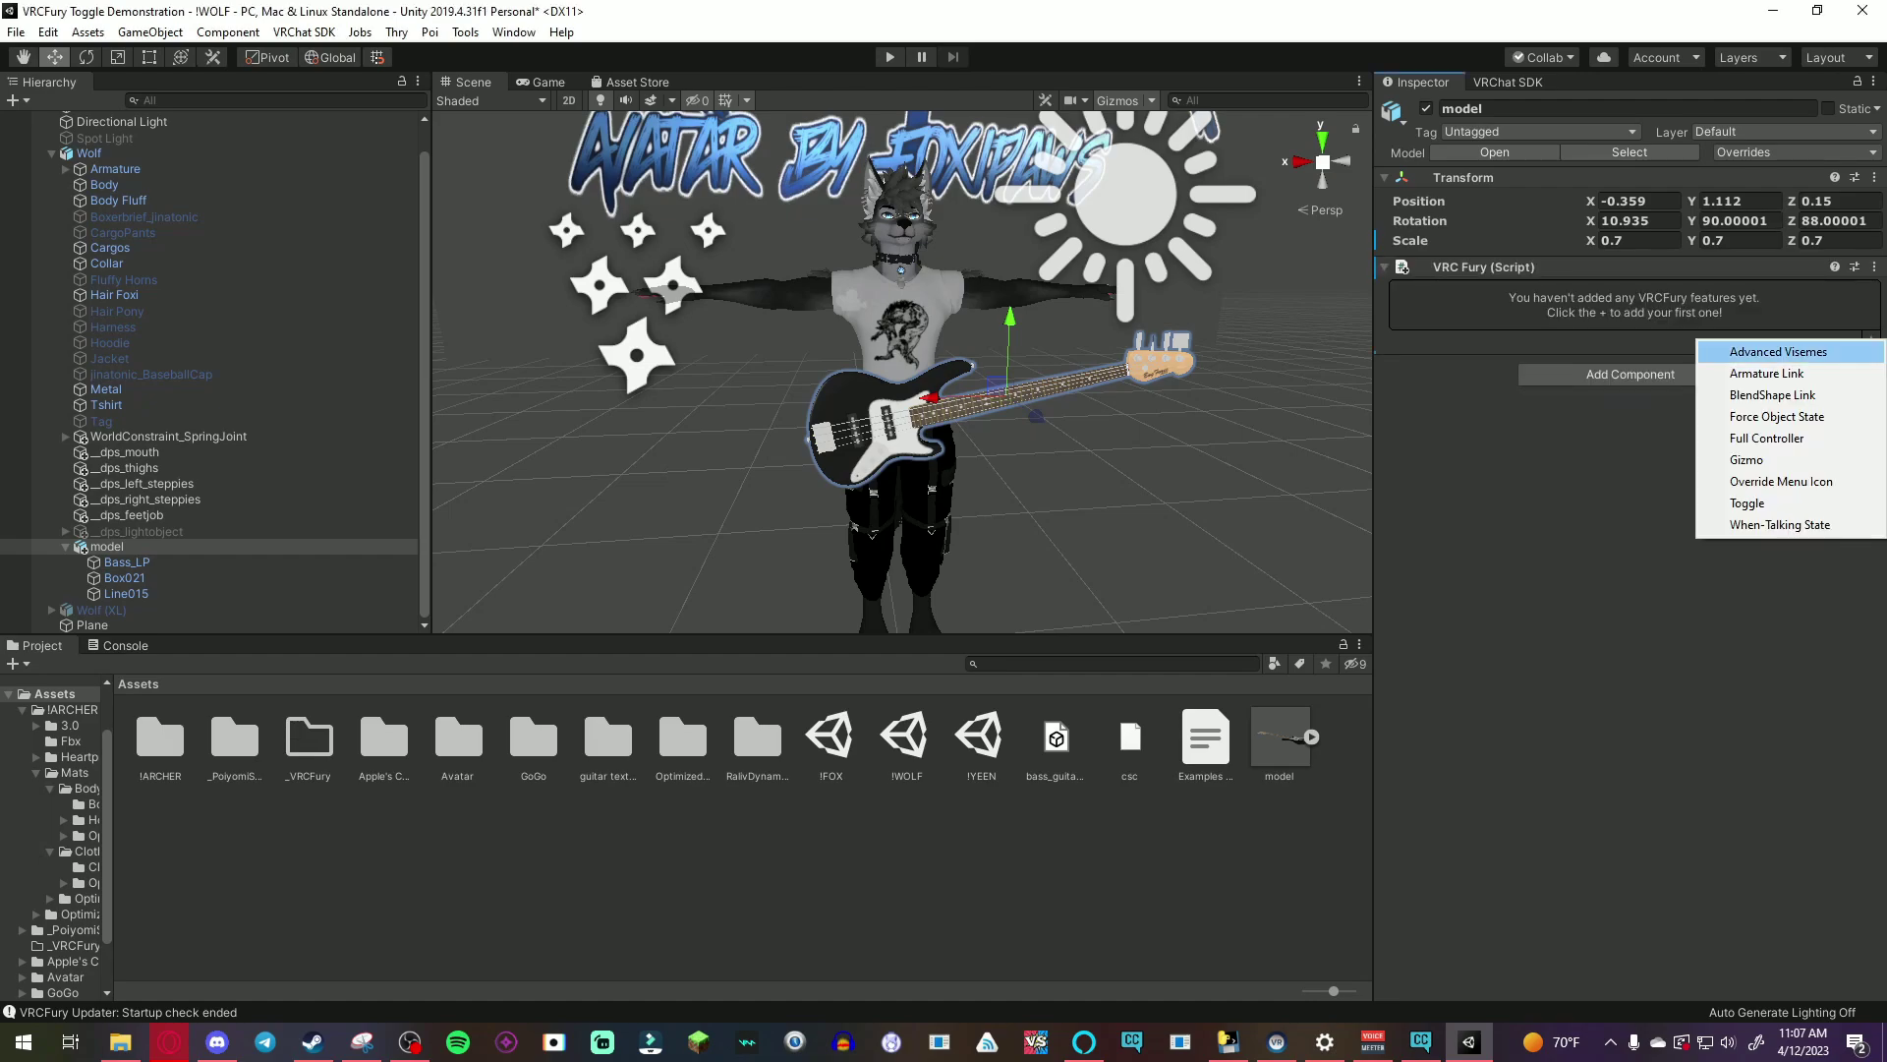
pyautogui.press('Return')
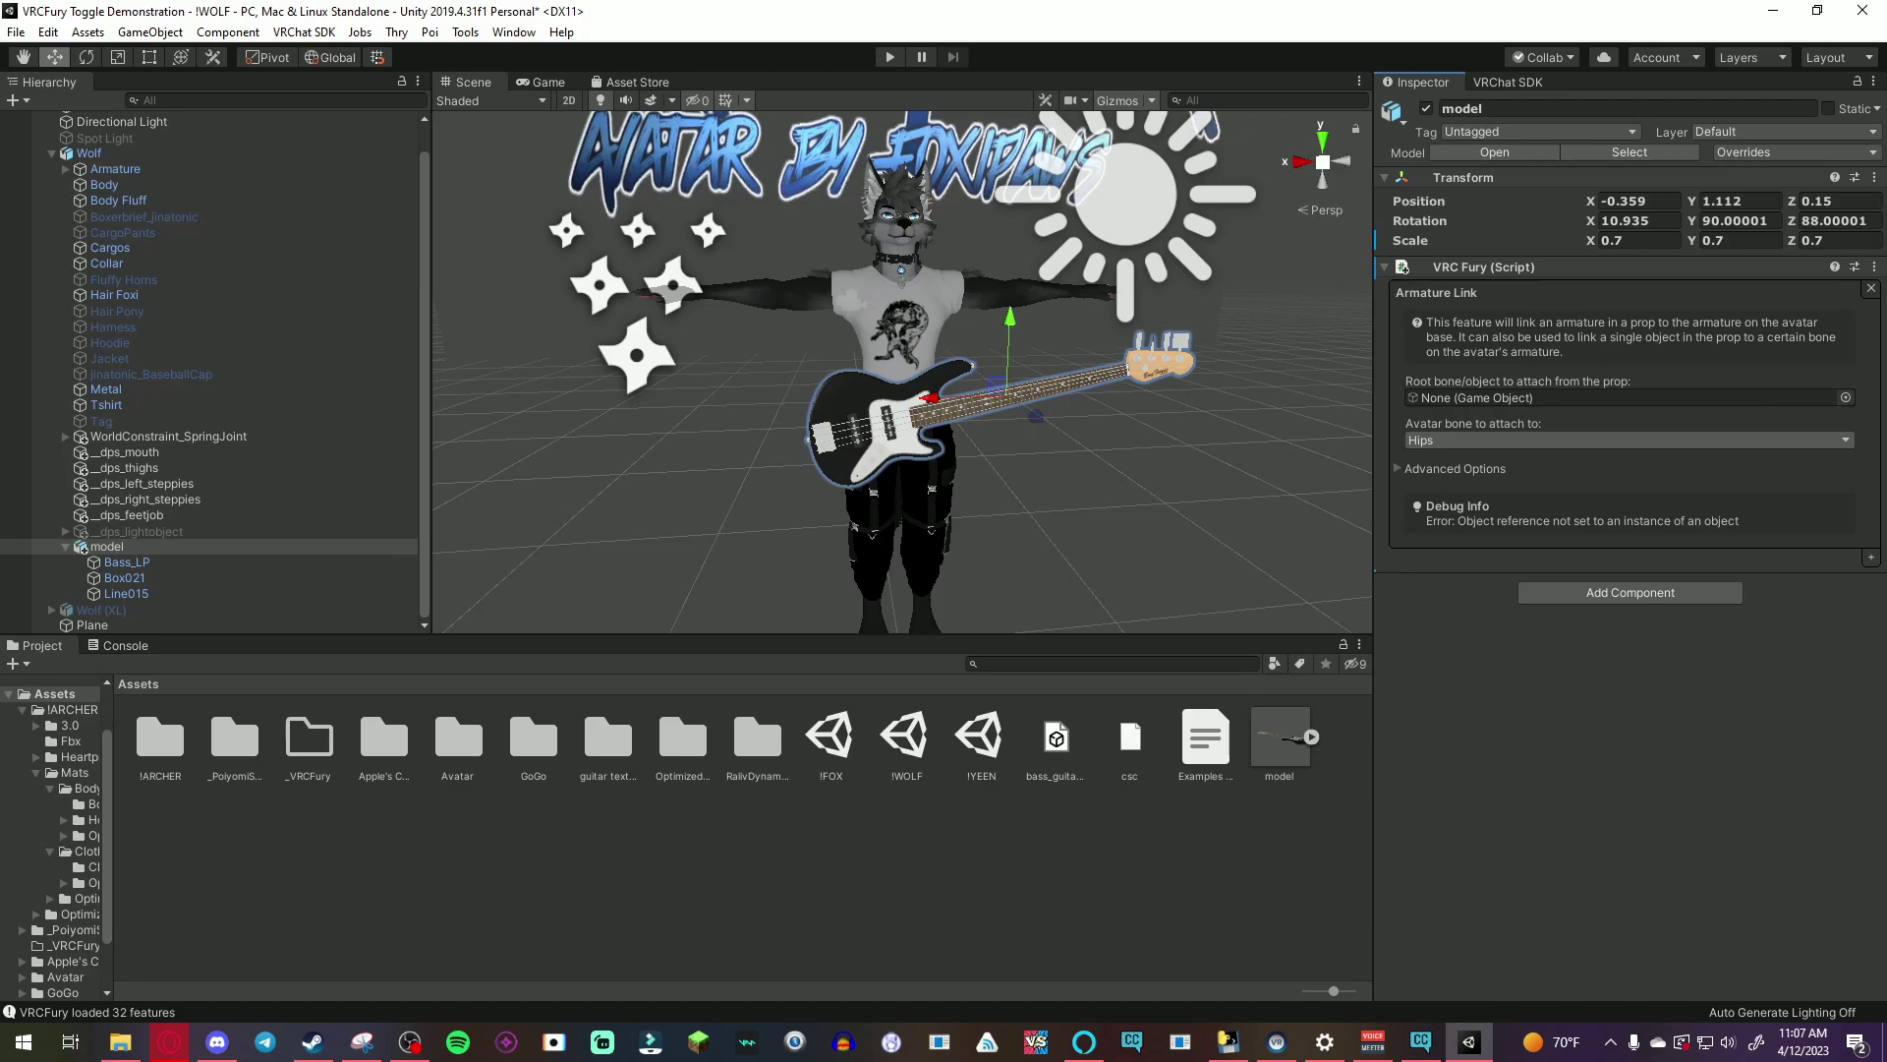
pyautogui.click(106, 546)
pyautogui.click(1627, 439)
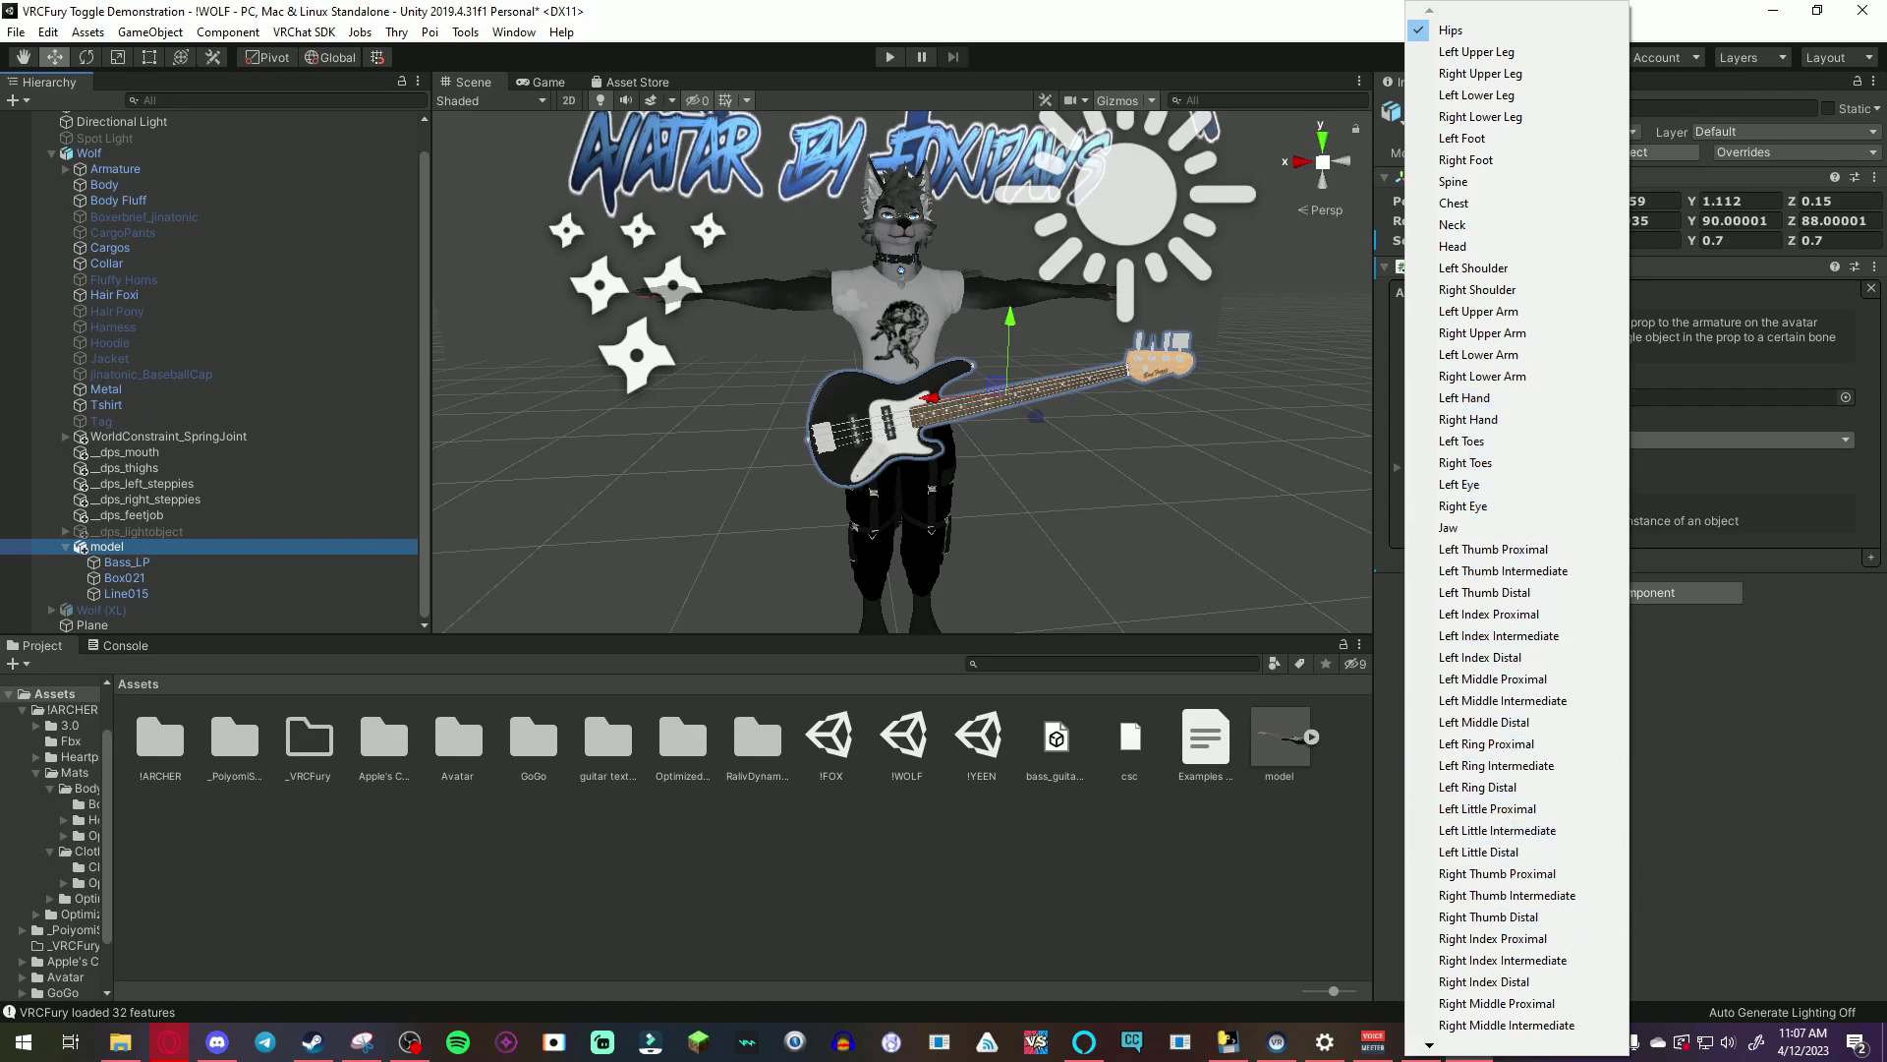
pyautogui.press('Escape')
pyautogui.click(106, 546)
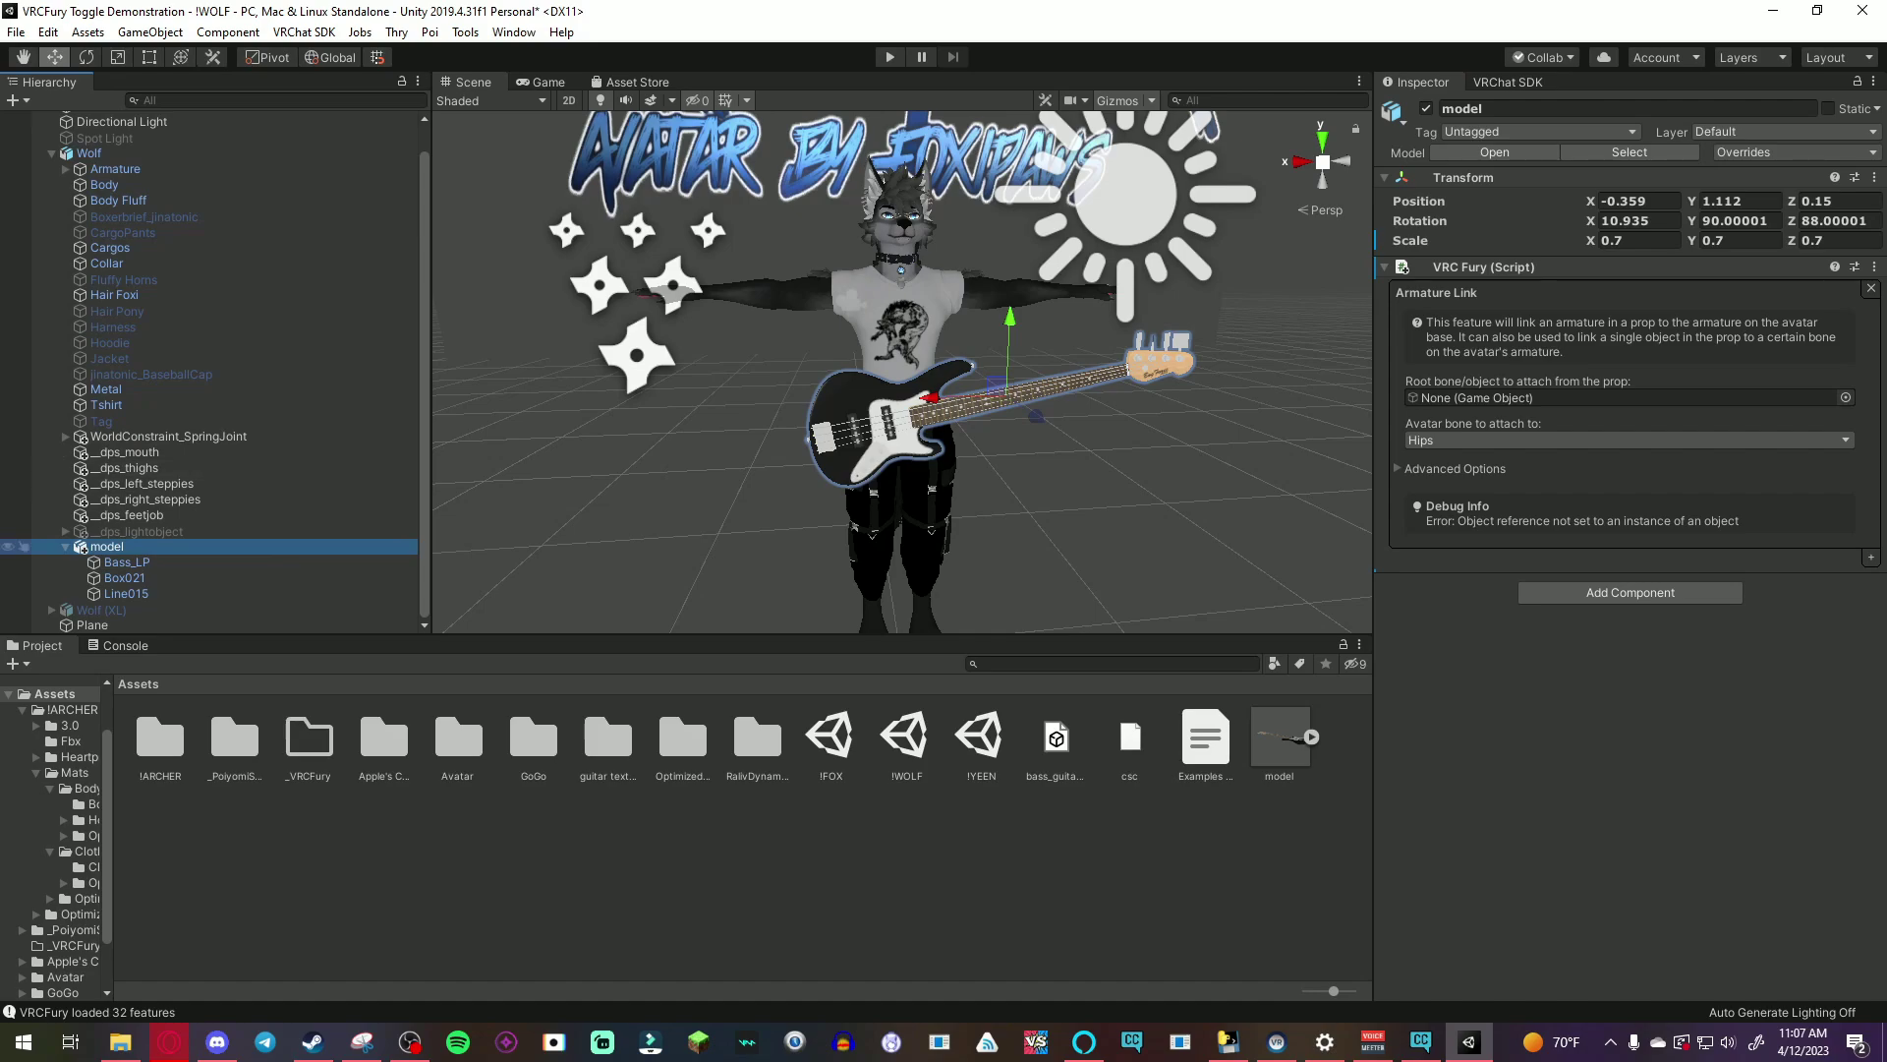
pyautogui.moveTo(112, 545); pyautogui.dragTo(1459, 398)
# Step: Add a Force Object State feature with an entry that sets "model" to DEACTIVATE on upload
pyautogui.click(1870, 688)
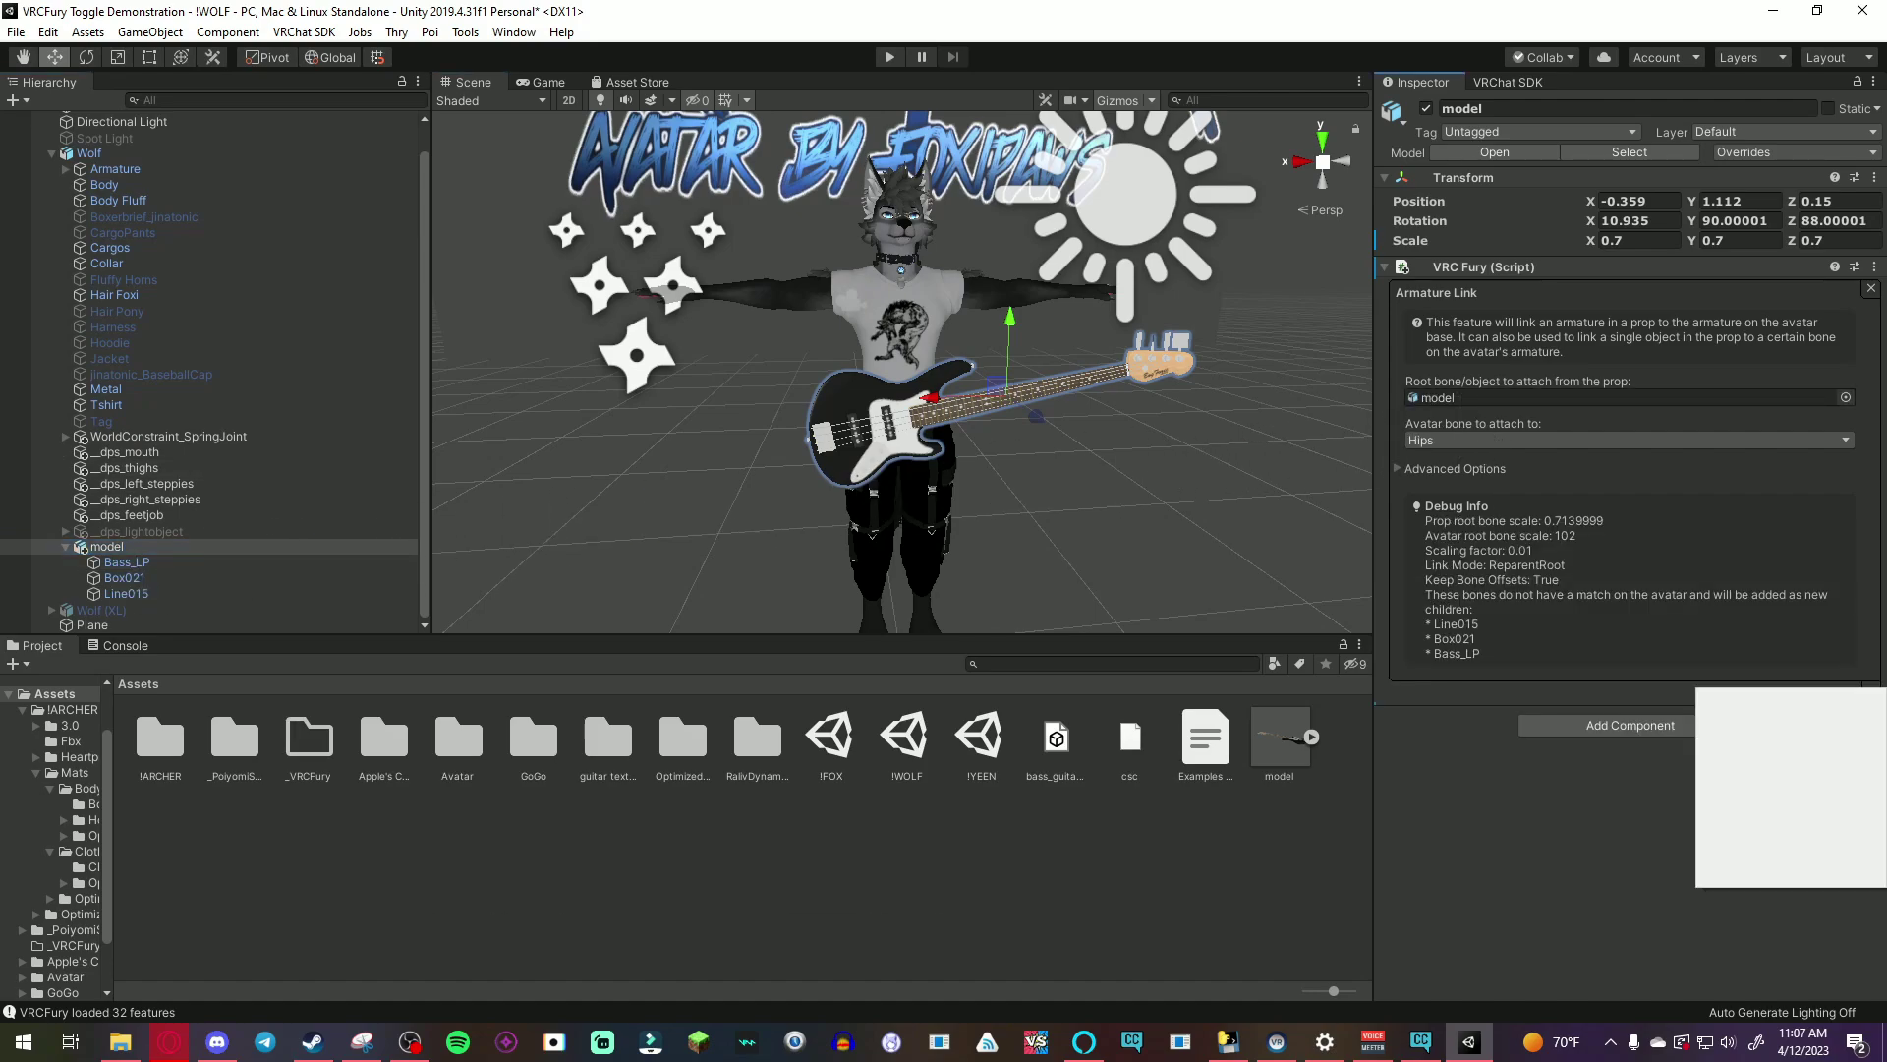
pyautogui.click(1769, 767)
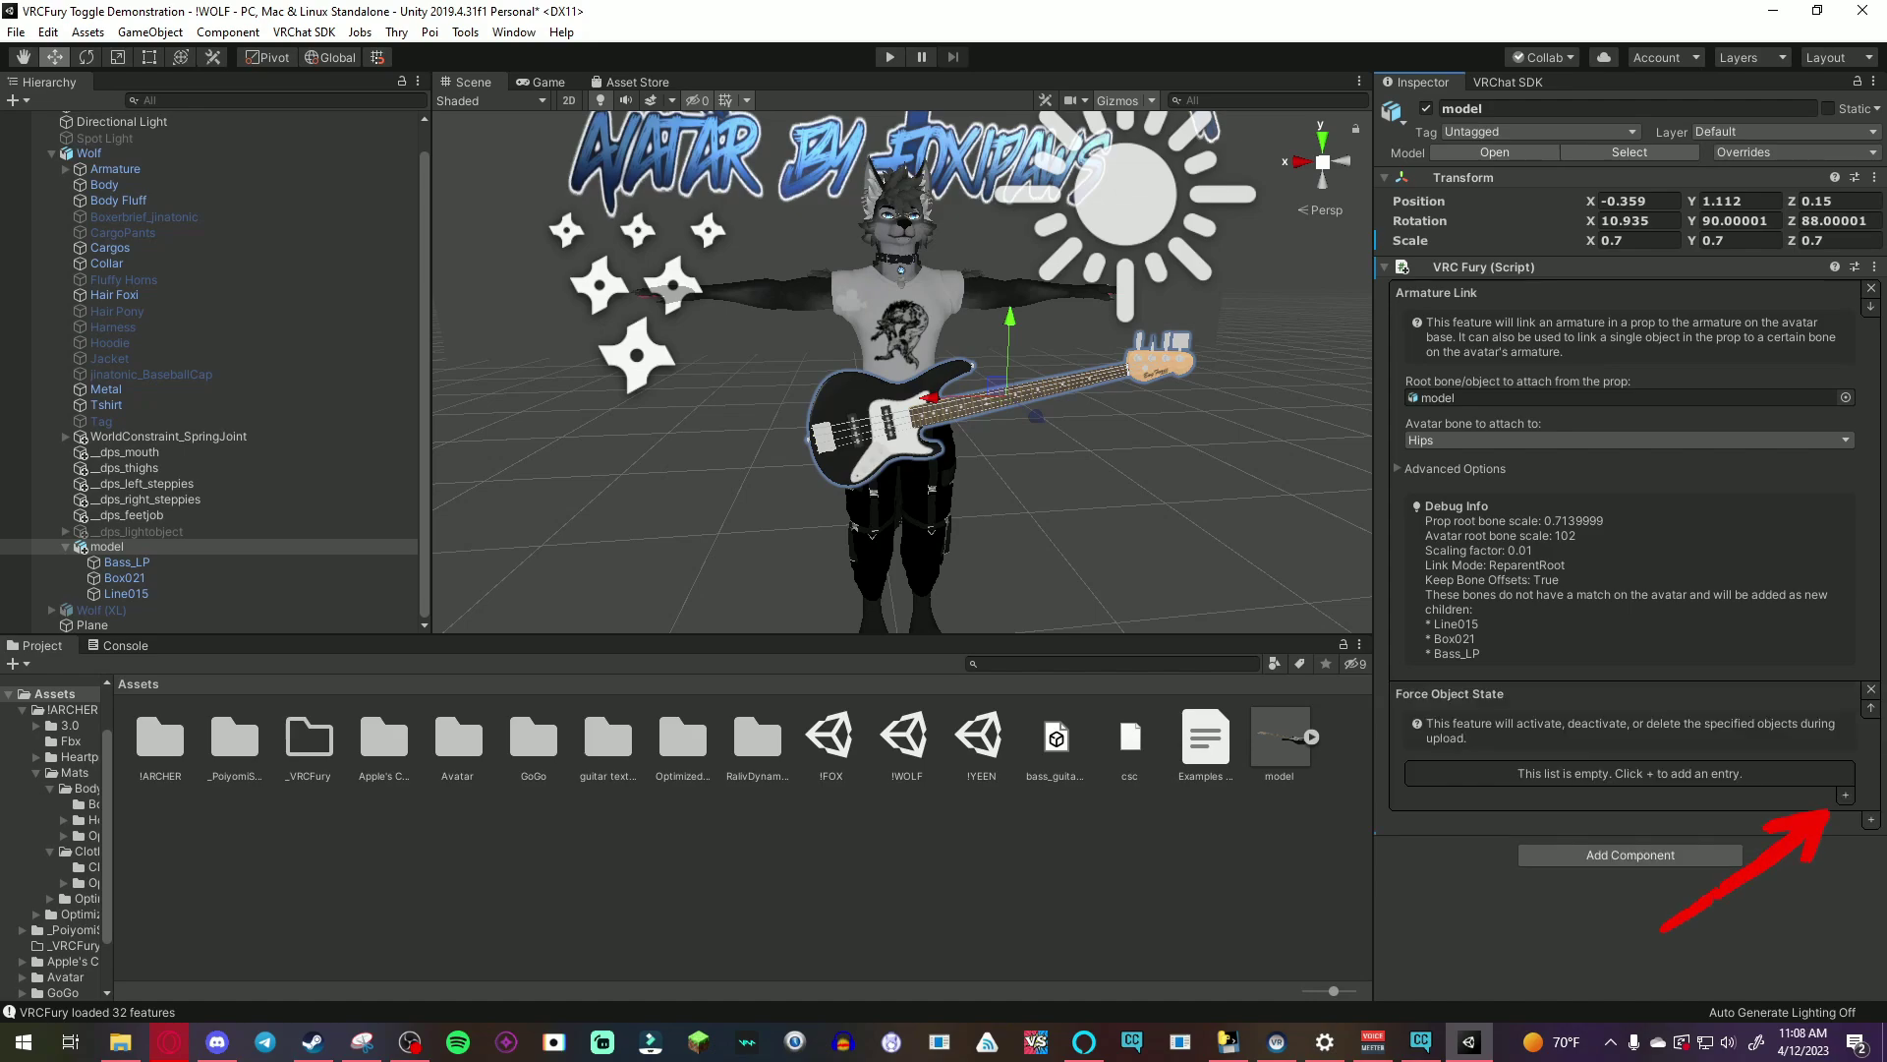
pyautogui.click(1844, 794)
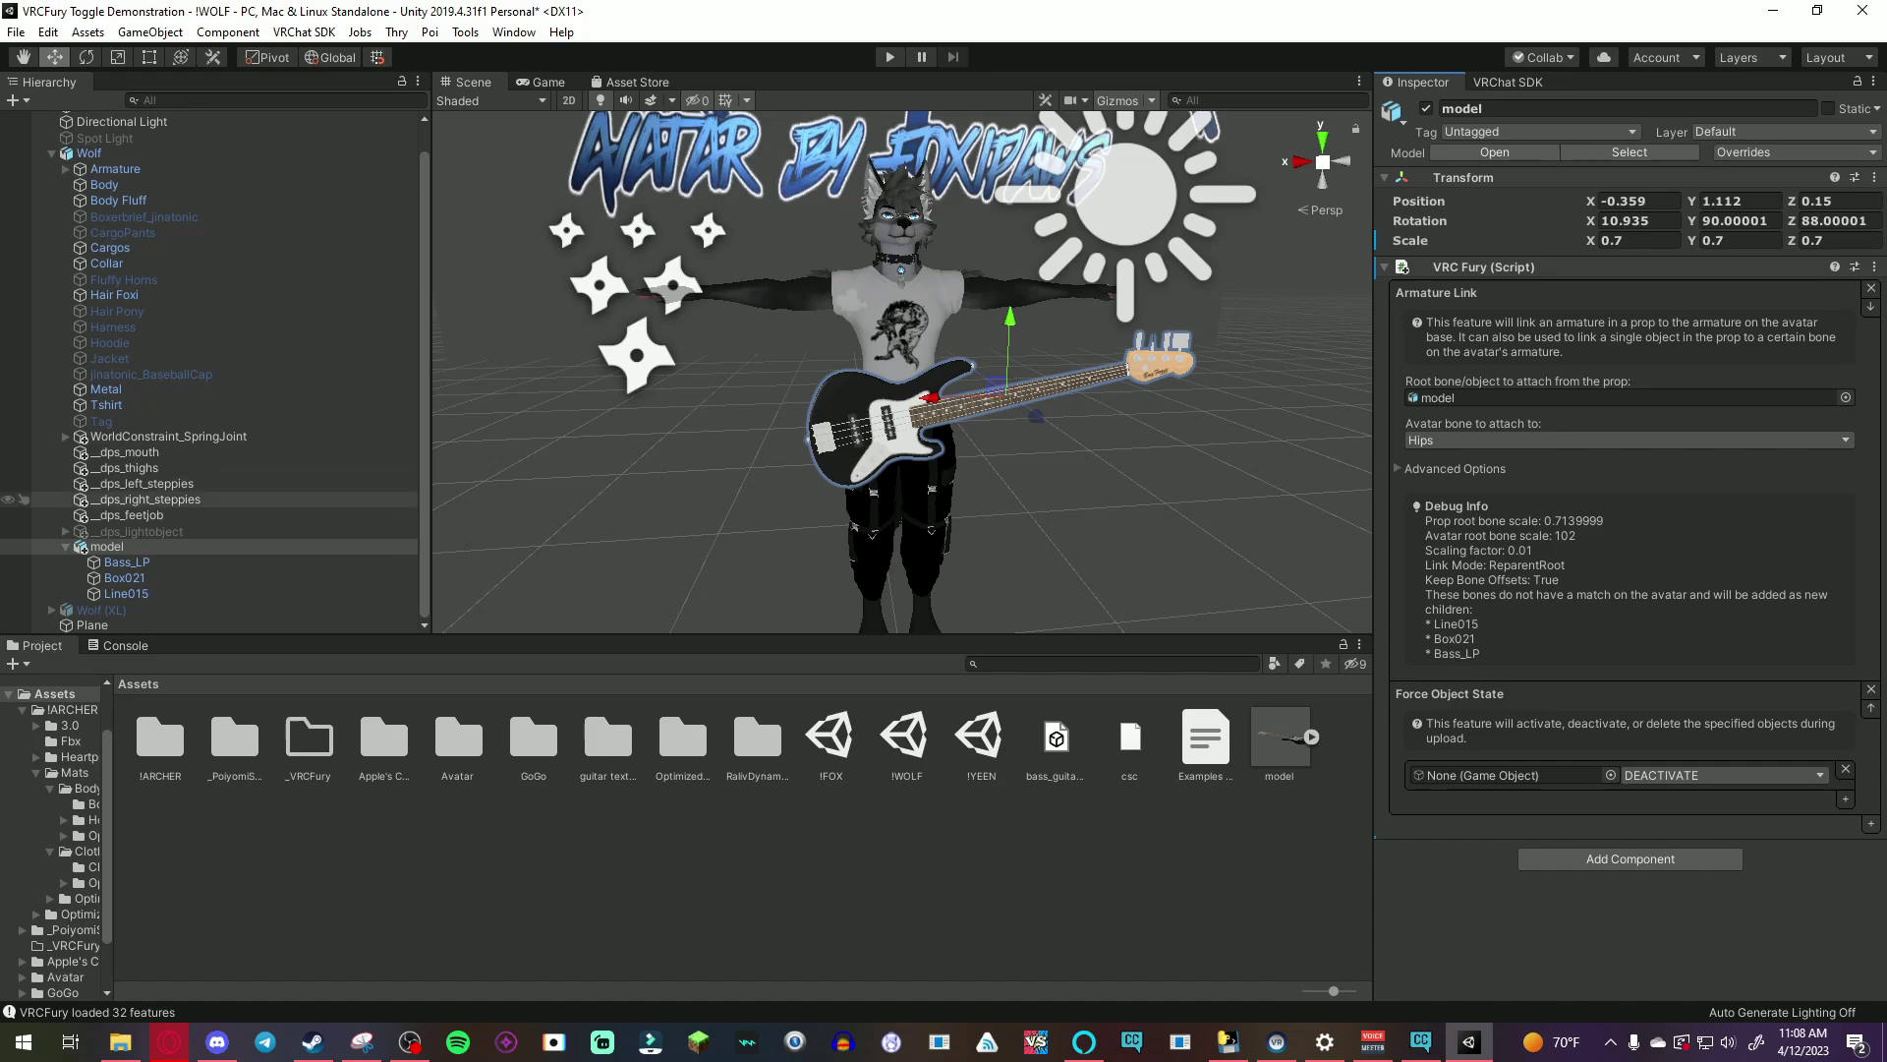
pyautogui.moveTo(603, 629); pyautogui.dragTo(1464, 774)
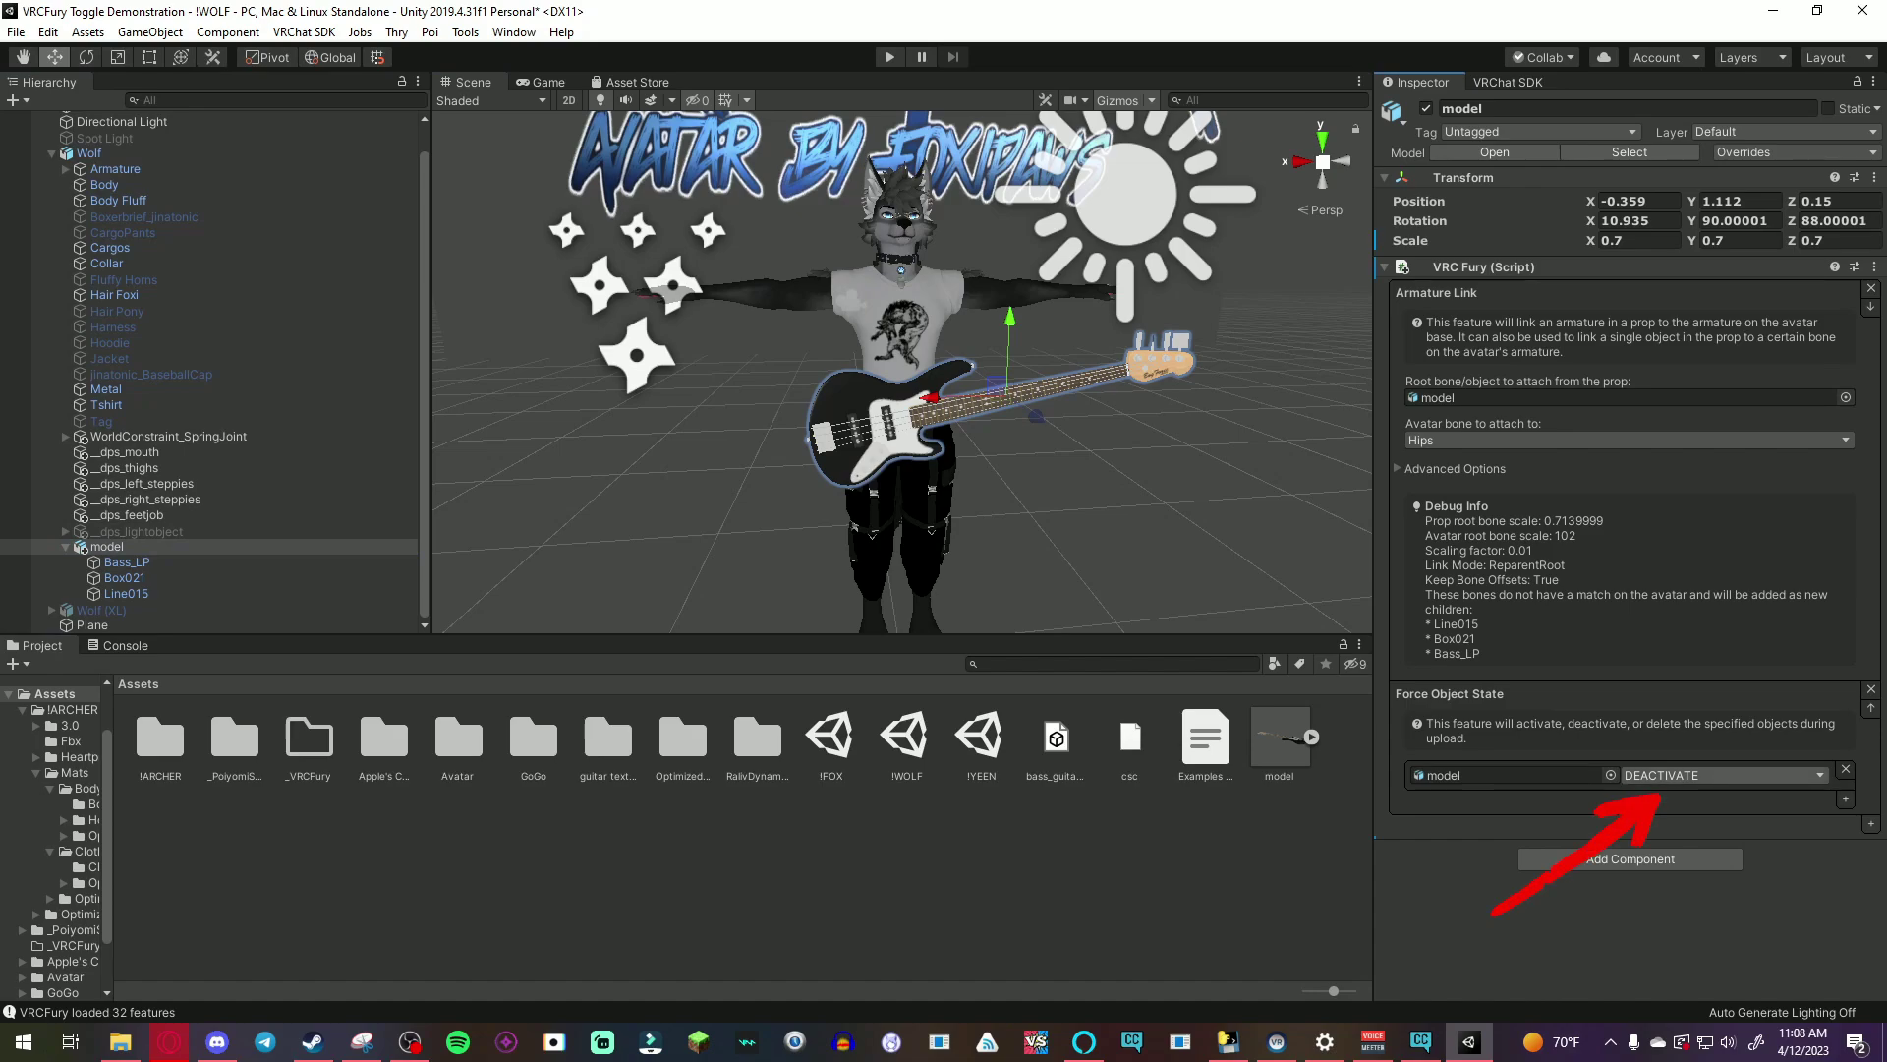
# Step: Add a Toggle feature to the guitar and set its menu path to "Props/Bass Guitar"
pyautogui.click(1870, 824)
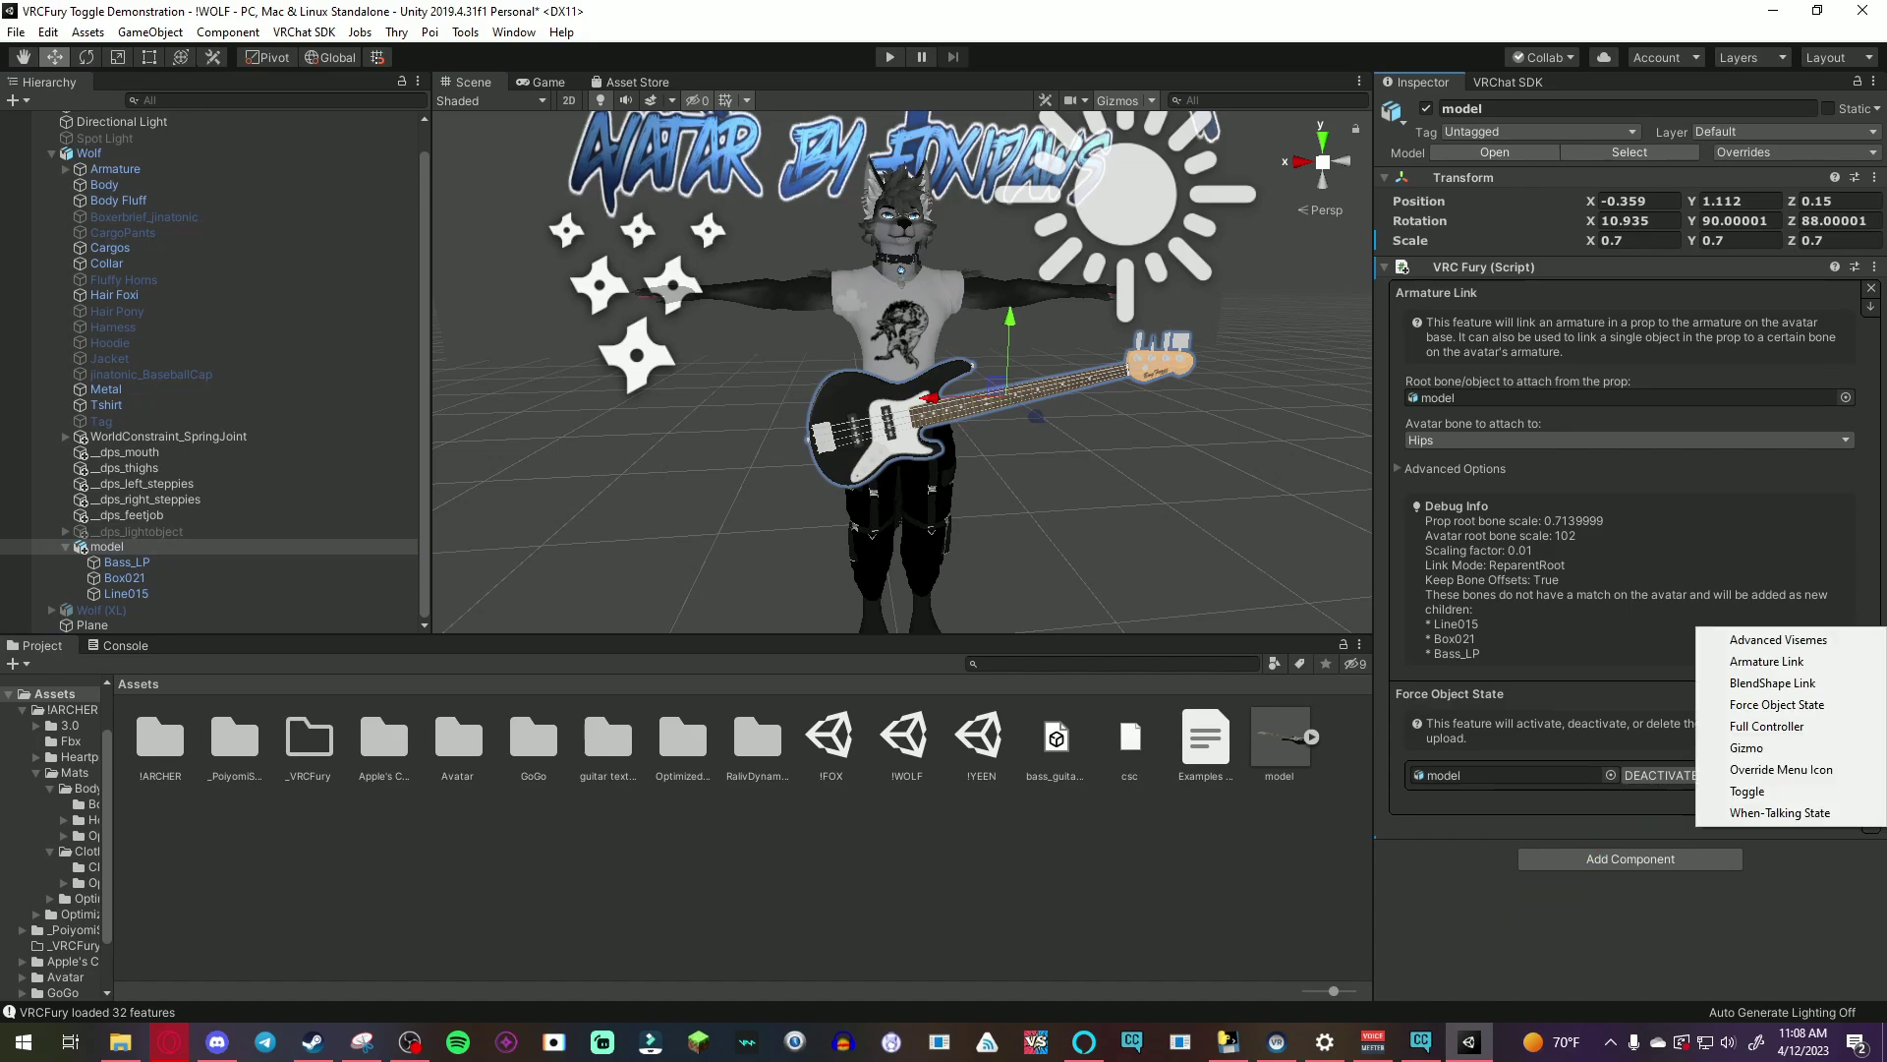
pyautogui.click(1750, 791)
pyautogui.click(1651, 848)
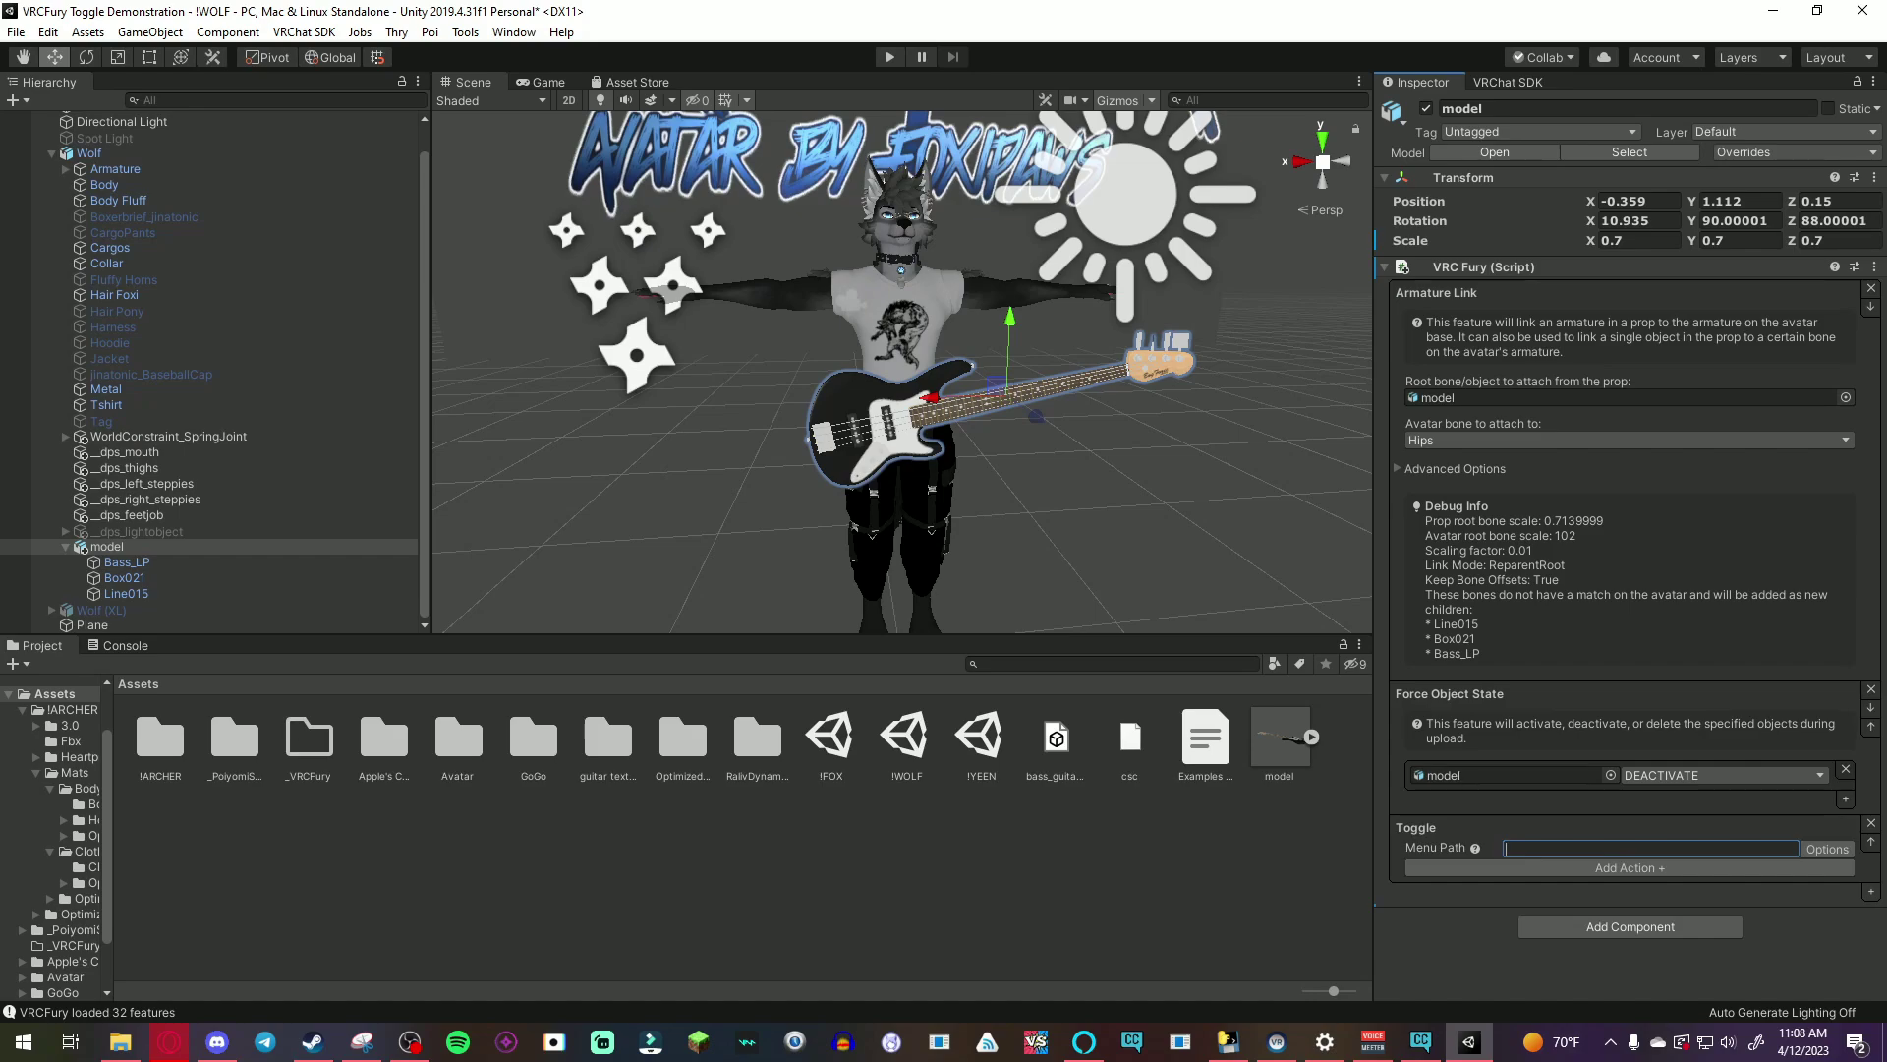
pyautogui.click(1475, 847)
pyautogui.scroll(-3, 1628, 550)
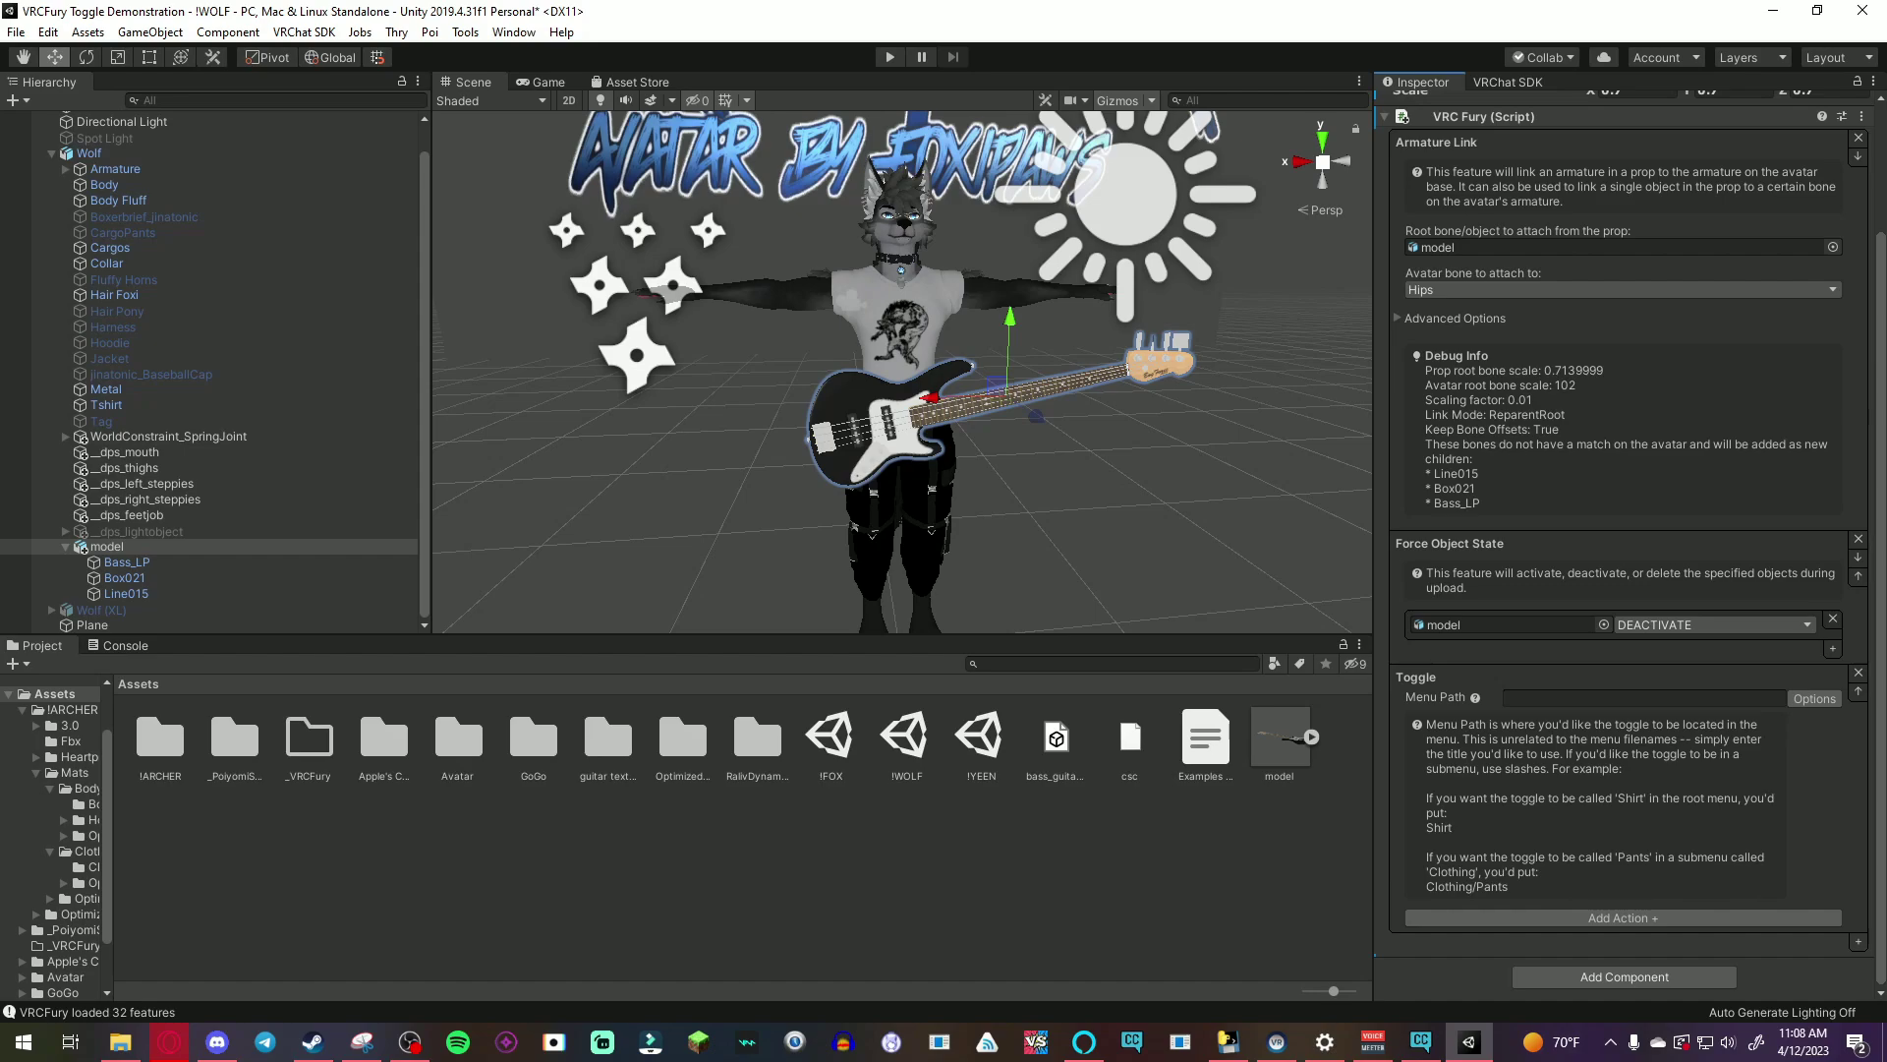
pyautogui.click(1644, 697)
pyautogui.write('Props')
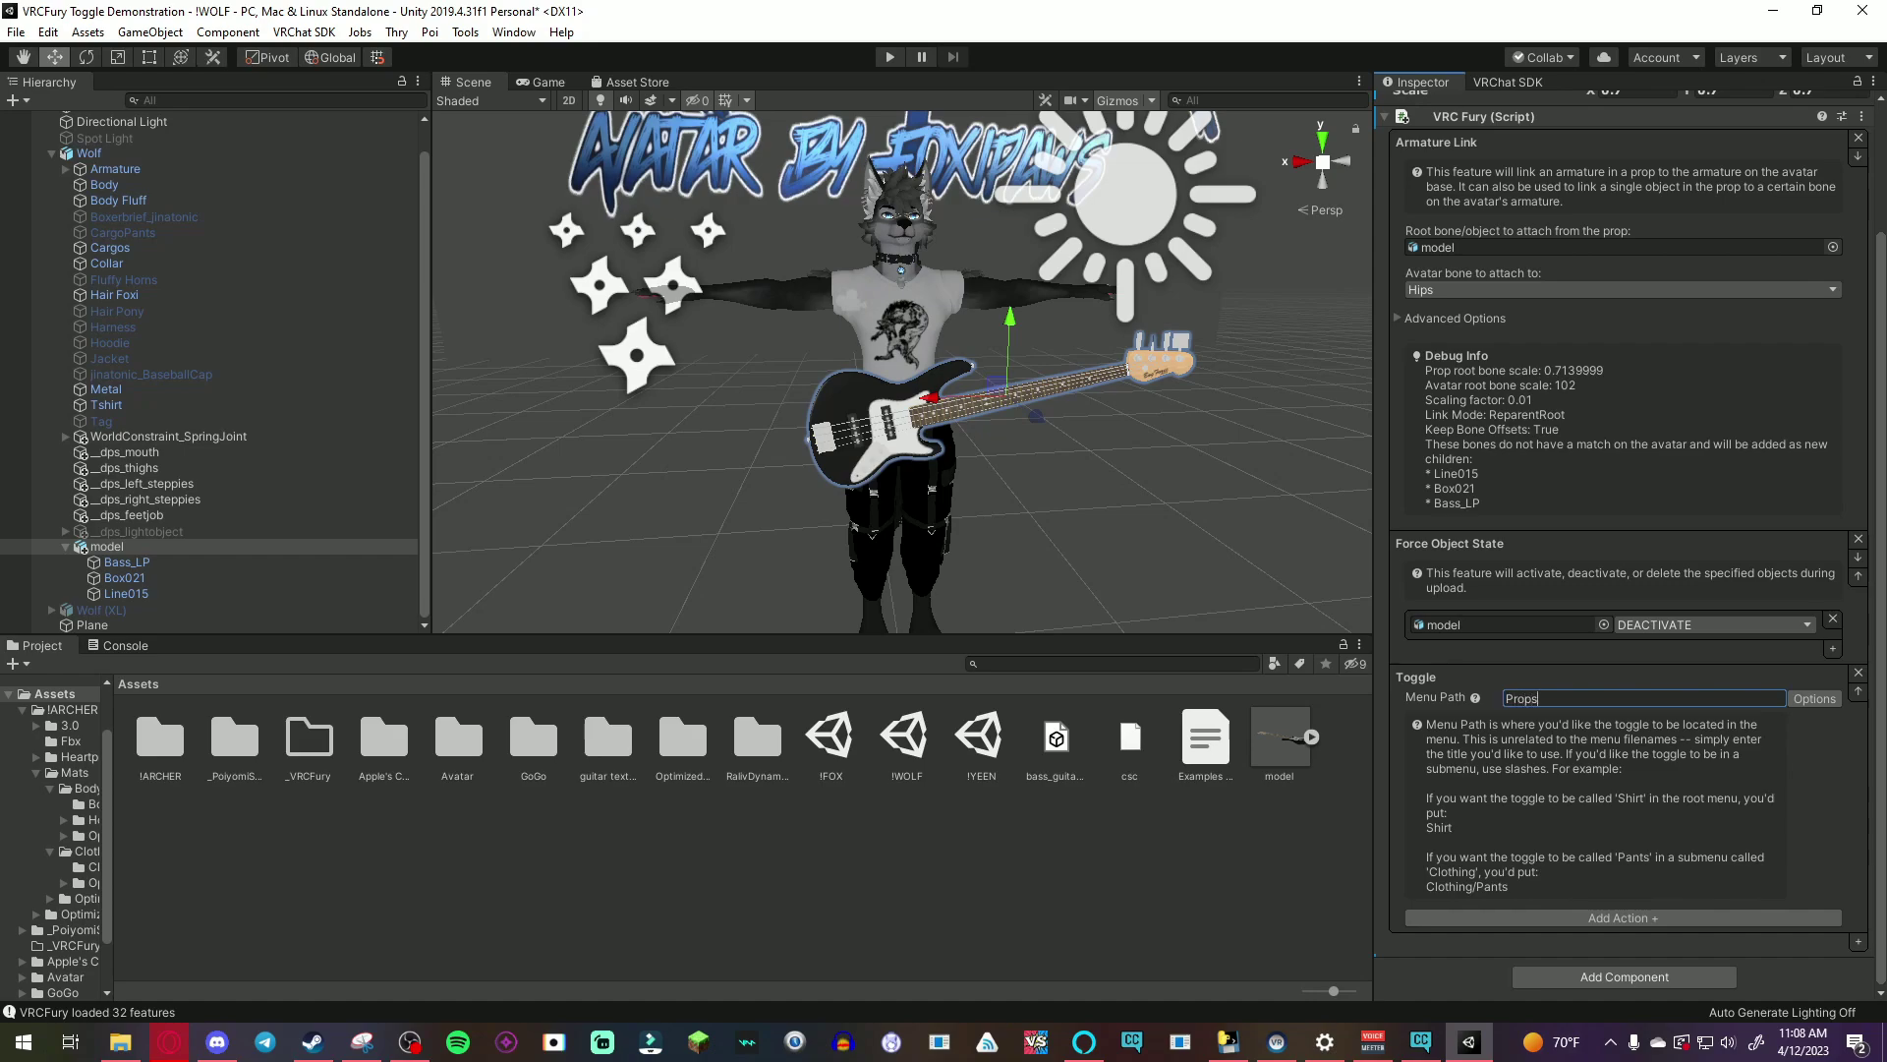
pyautogui.write('/Bass Guitar')
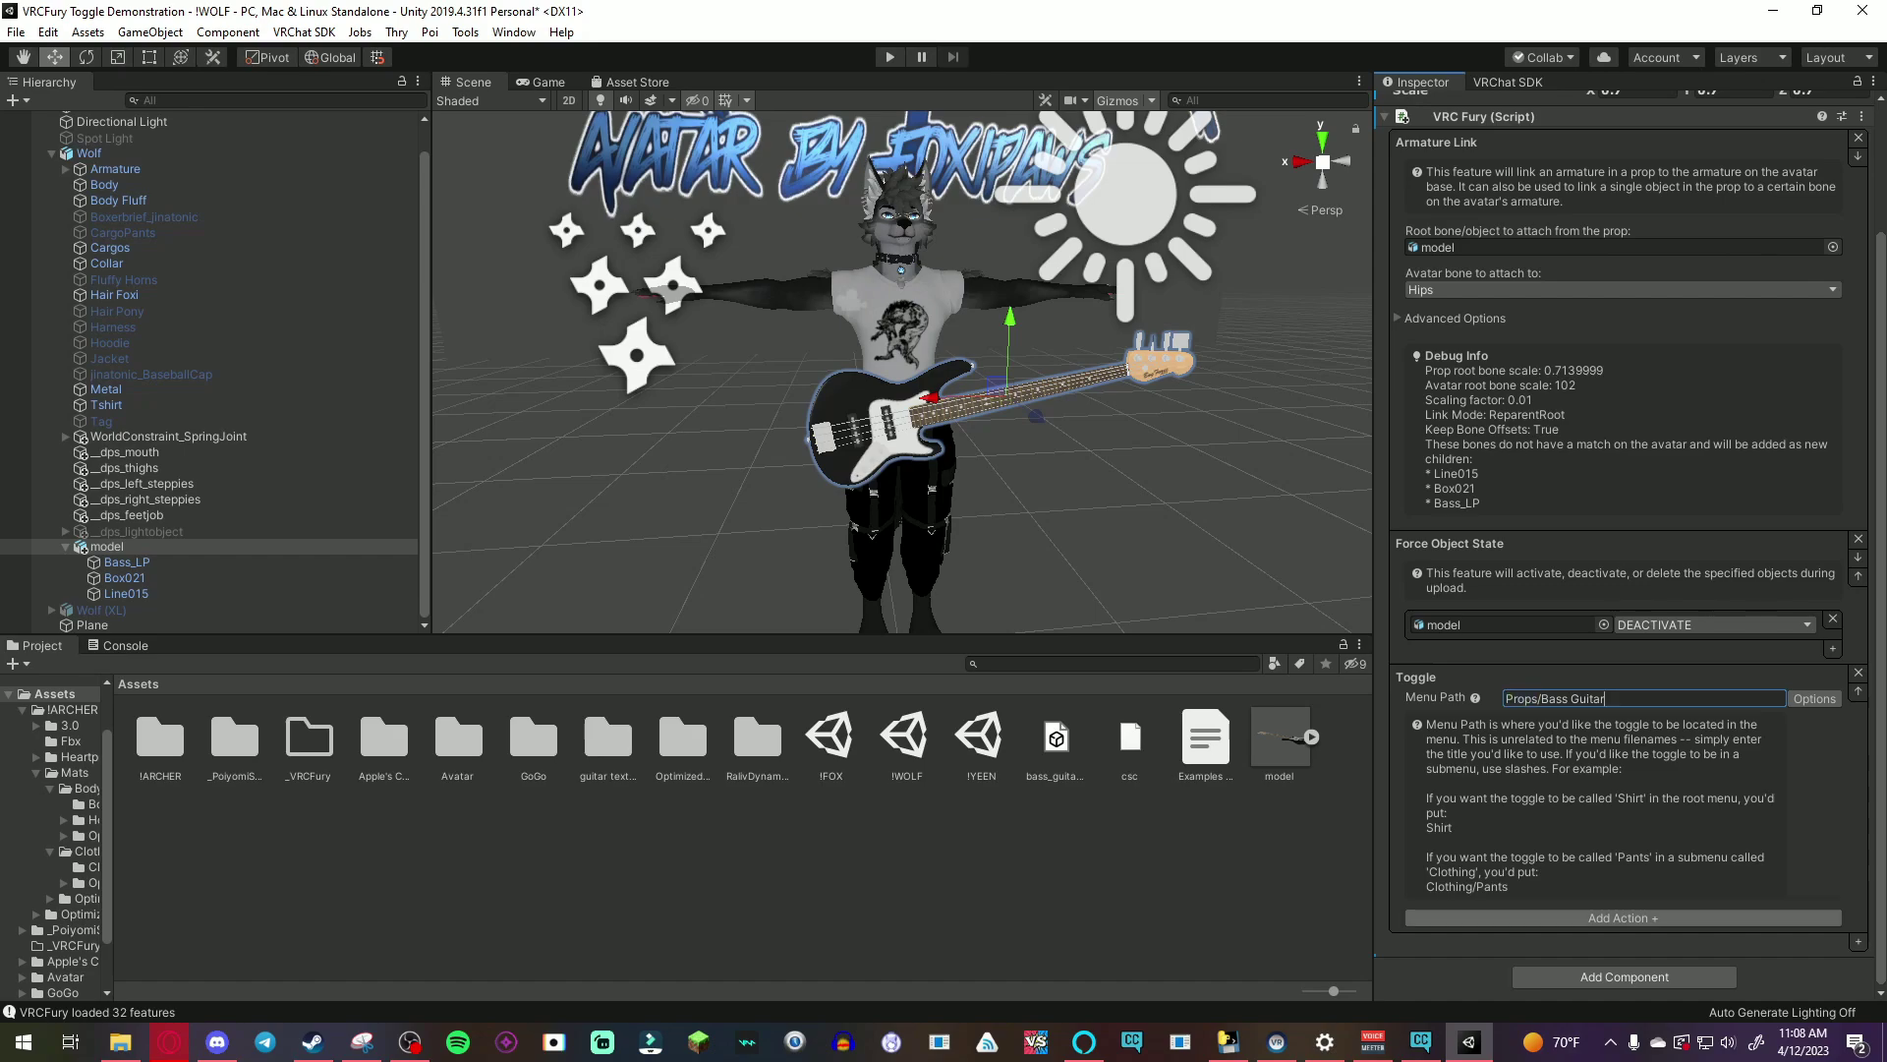
# Step: Give the toggle an Object Toggle action targeting "model" and enable Saved Between Worlds
pyautogui.click(1639, 917)
pyautogui.click(1705, 799)
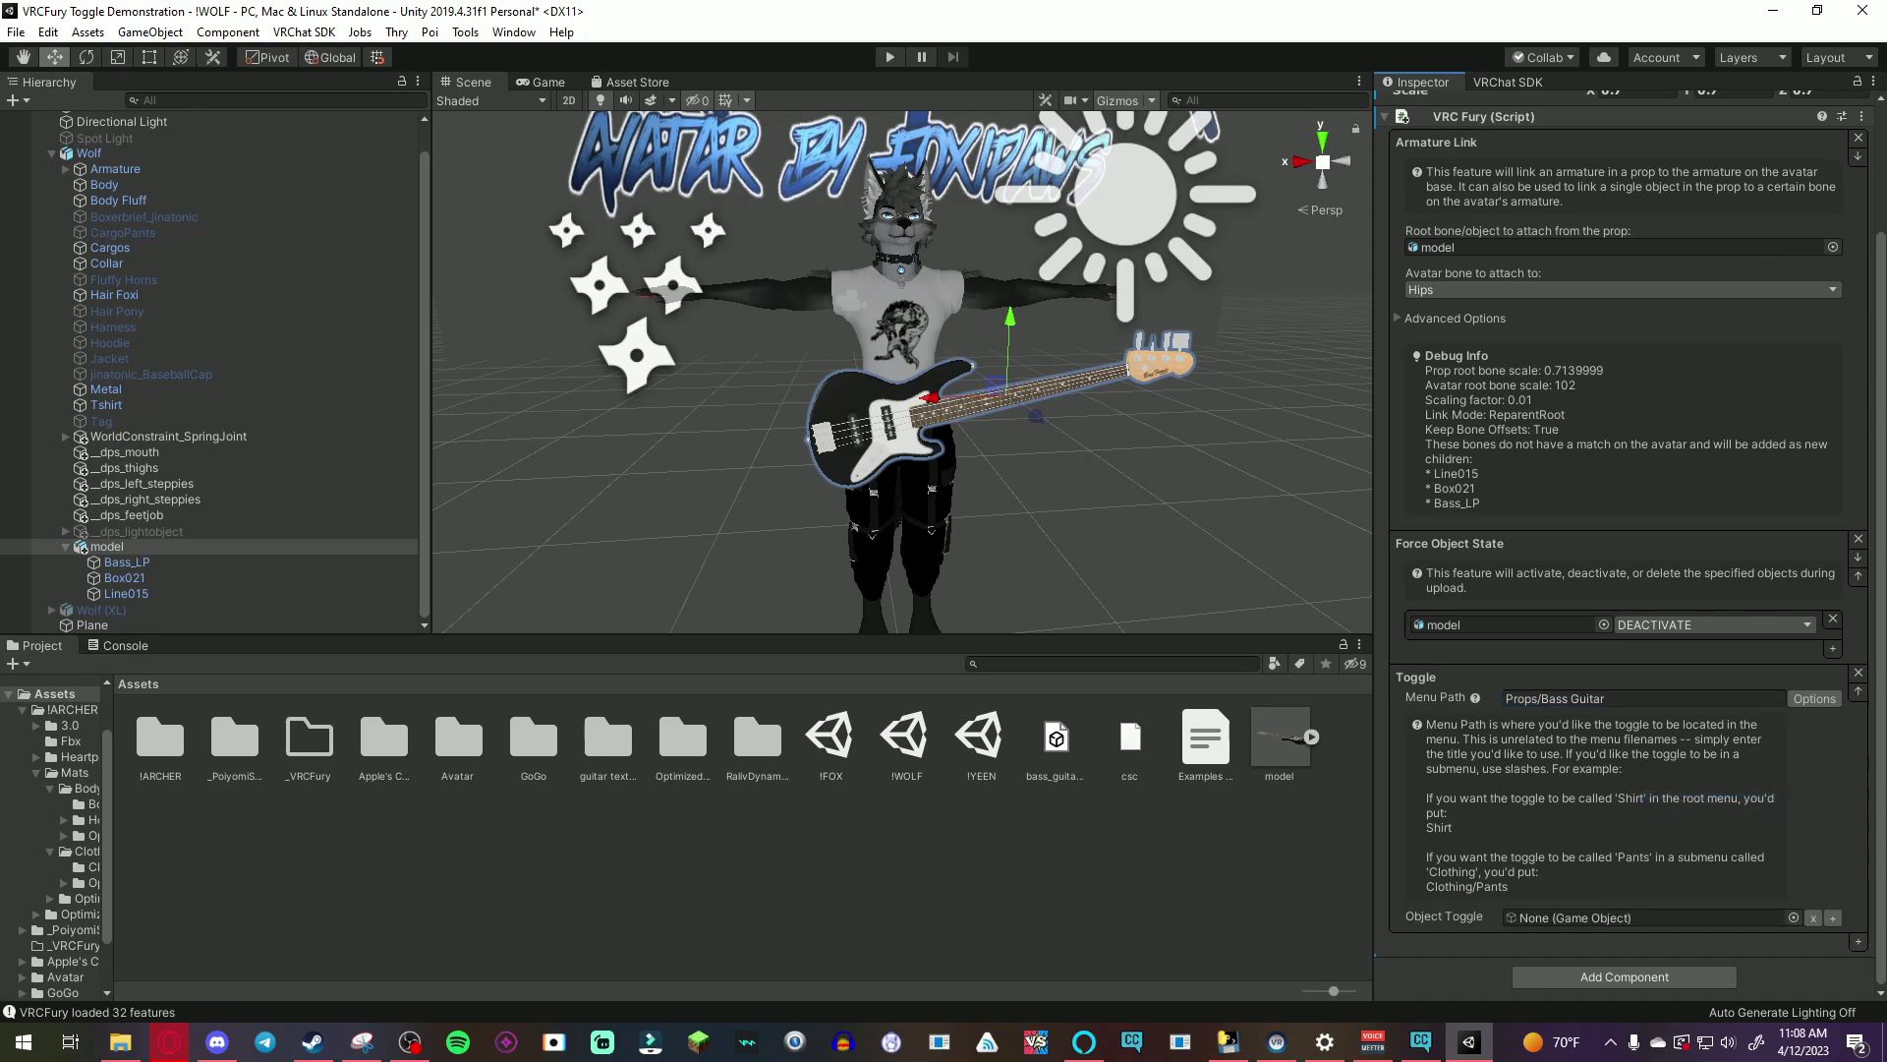
pyautogui.moveTo(223, 580); pyautogui.dragTo(1538, 919)
pyautogui.click(1815, 699)
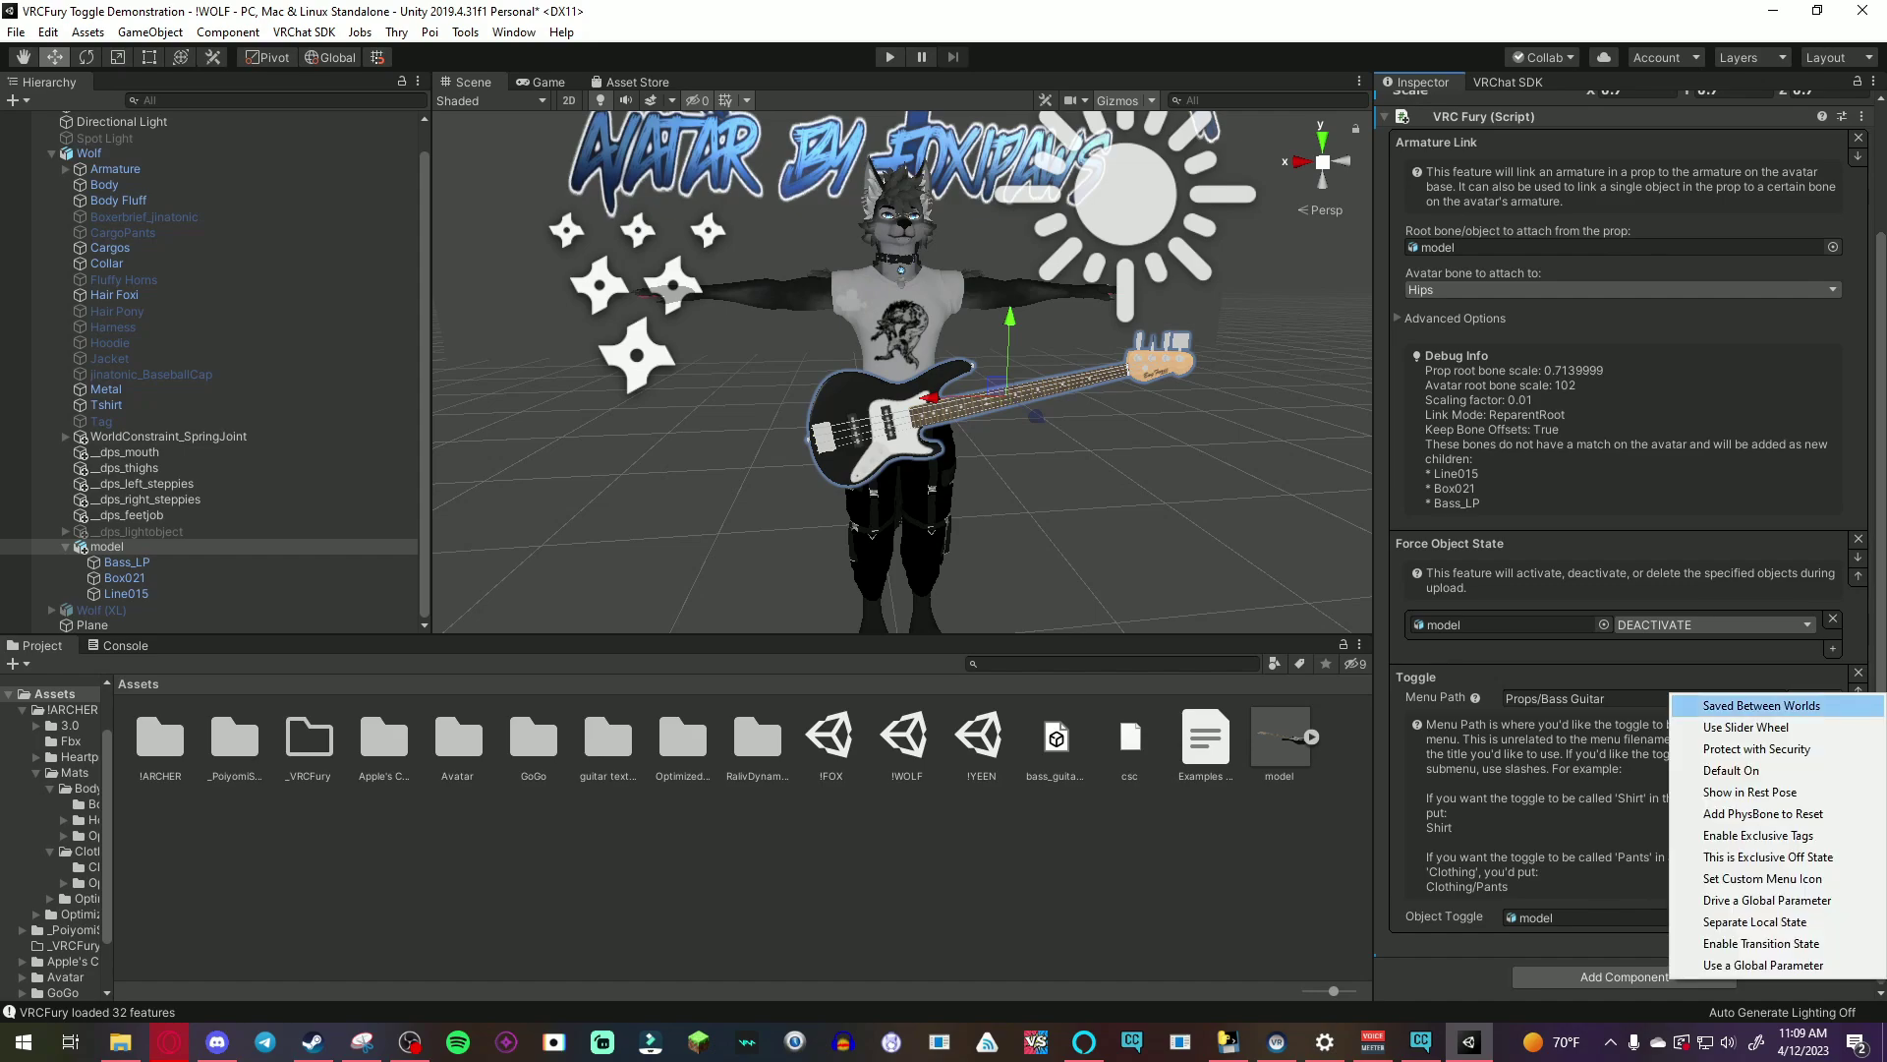
pyautogui.click(1762, 704)
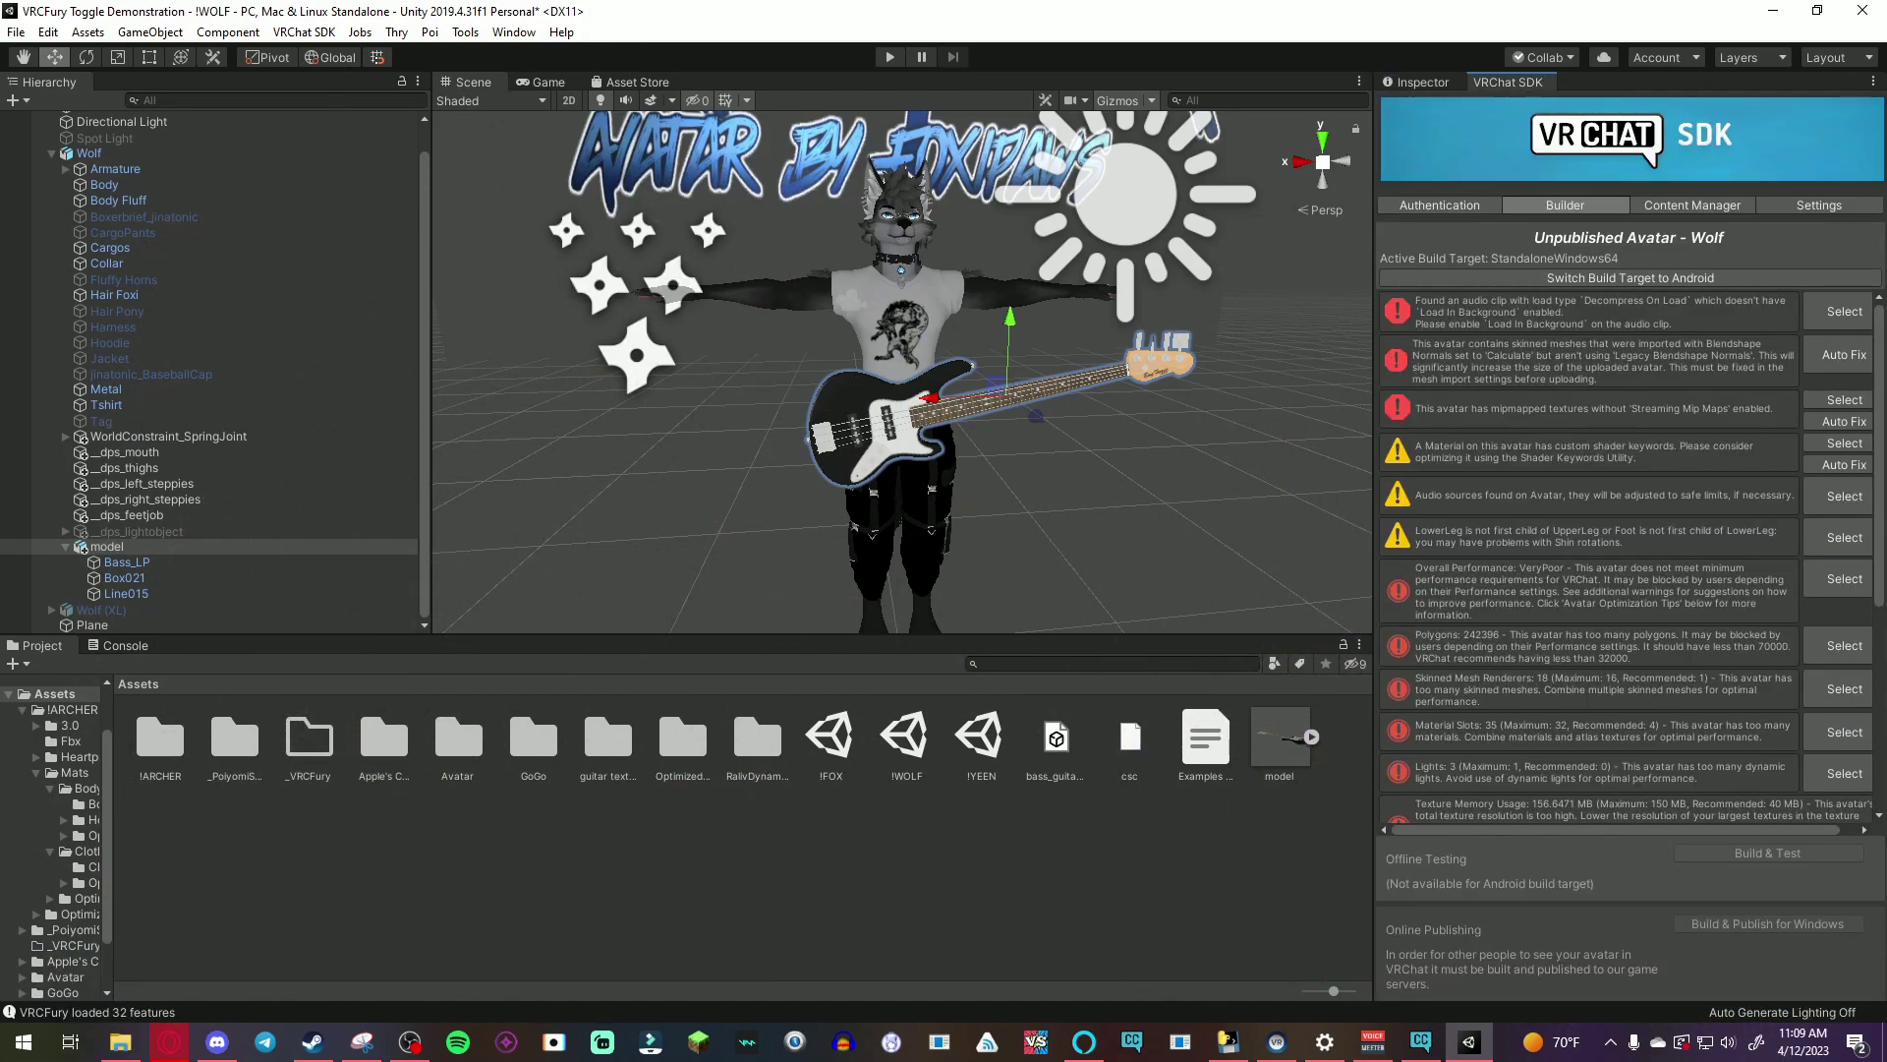
# Step: Review the Wolf avatar's validation messages in the VRChat SDK Builder
pyautogui.scroll(-5, 1626, 550)
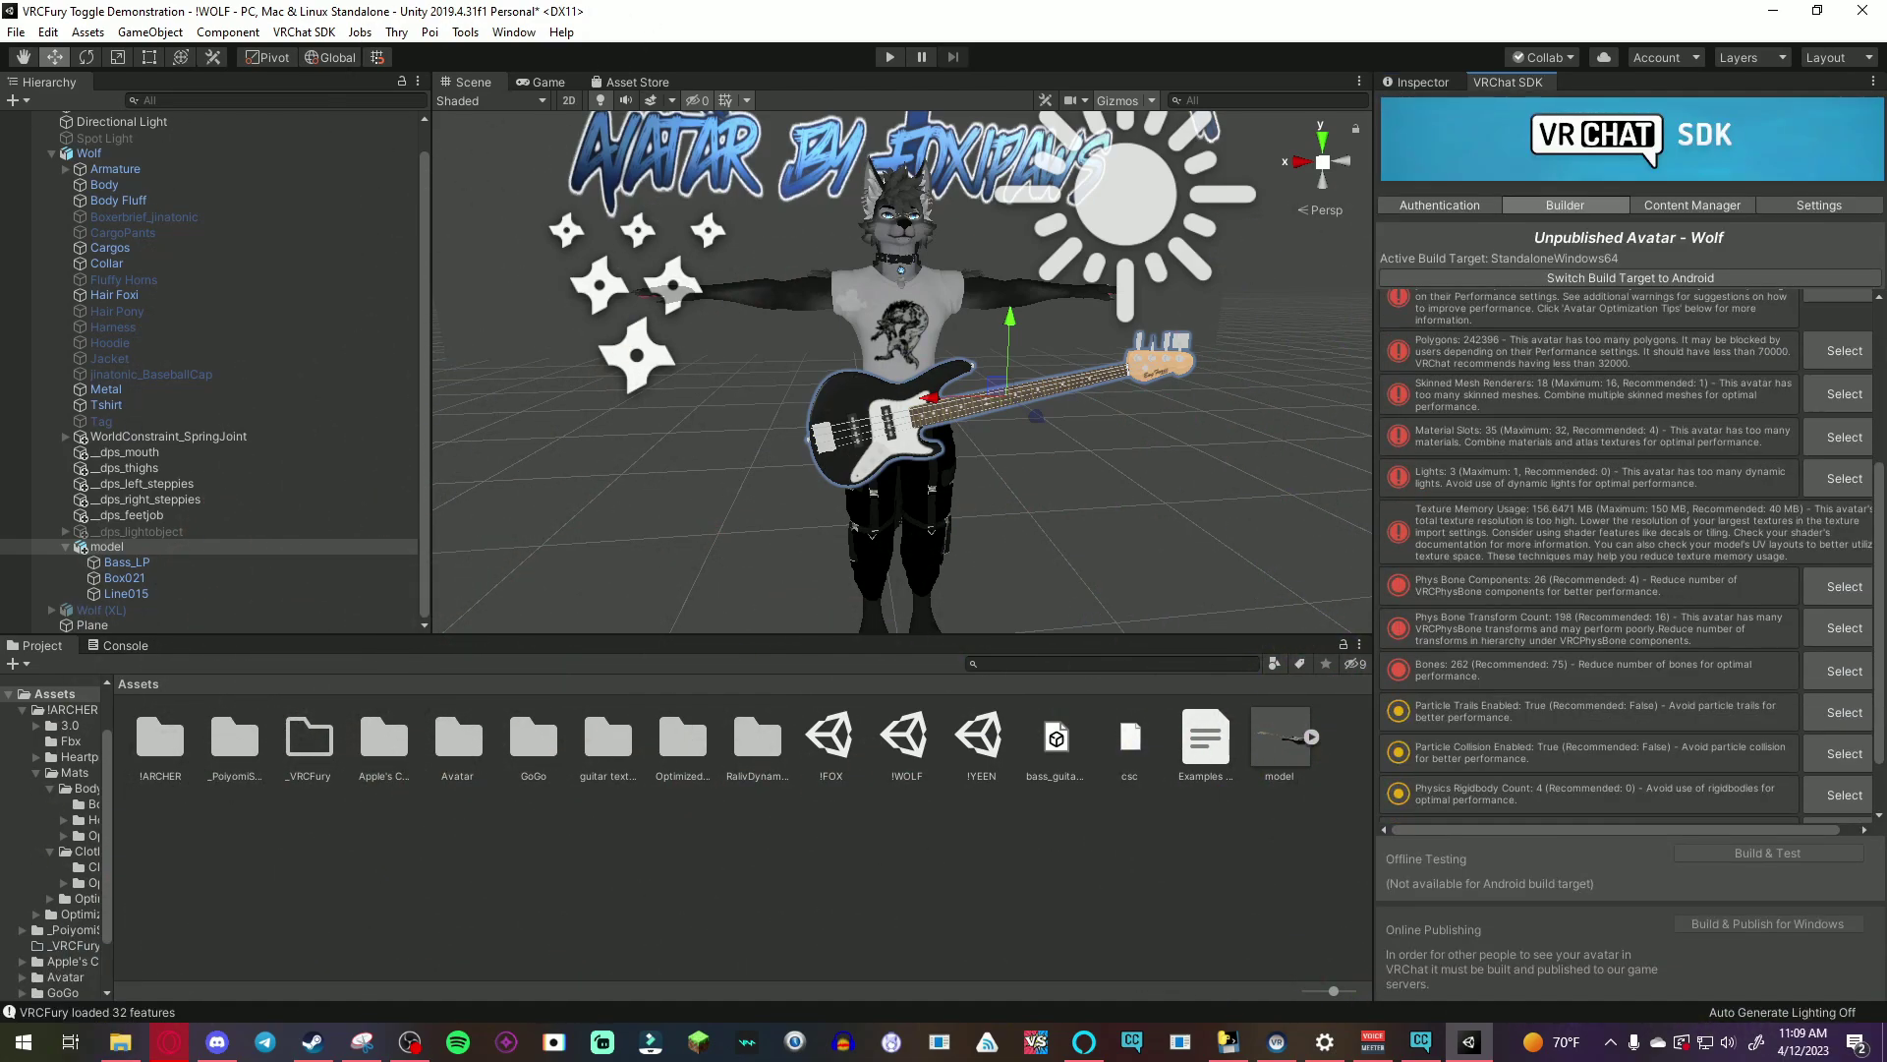
pyautogui.scroll(5, 1626, 556)
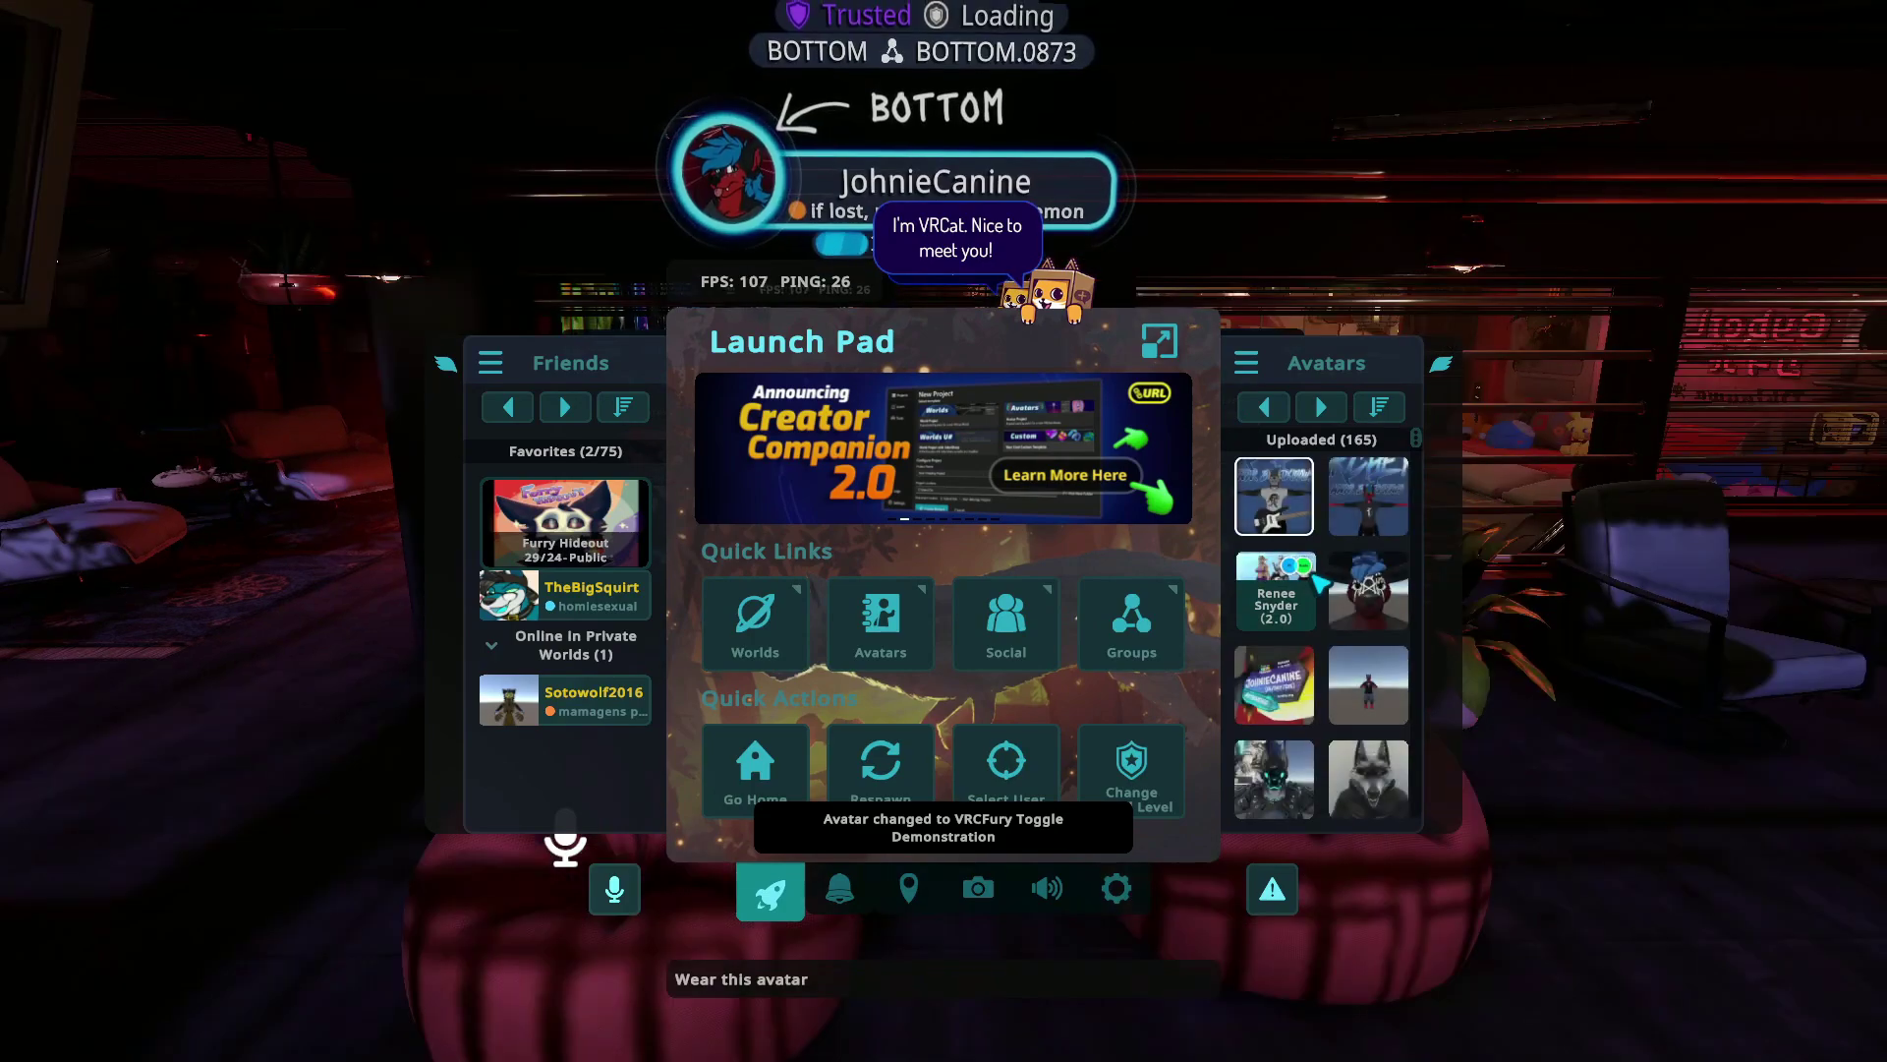
# Step: Switch to VRChat and turn on the Bass Guitar toggle in the avatar's Props submenu
pyautogui.press('Escape')
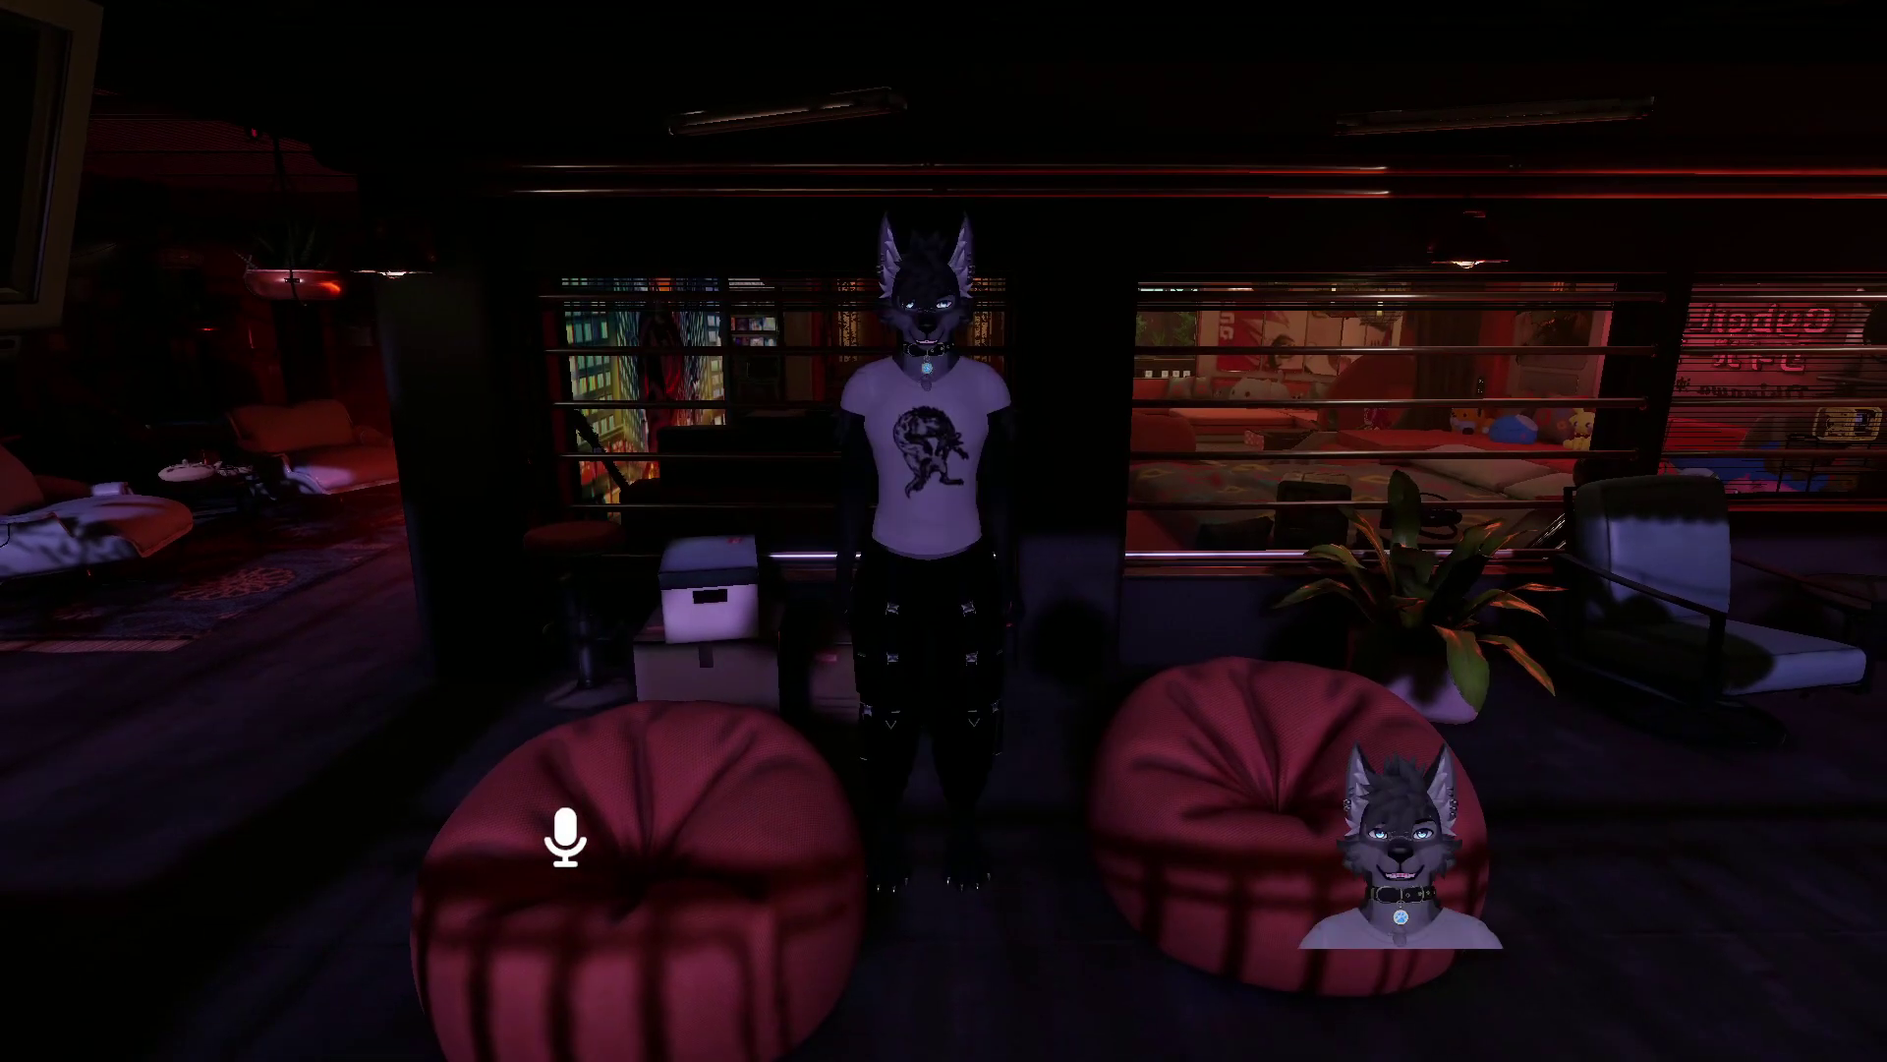
pyautogui.press('r')
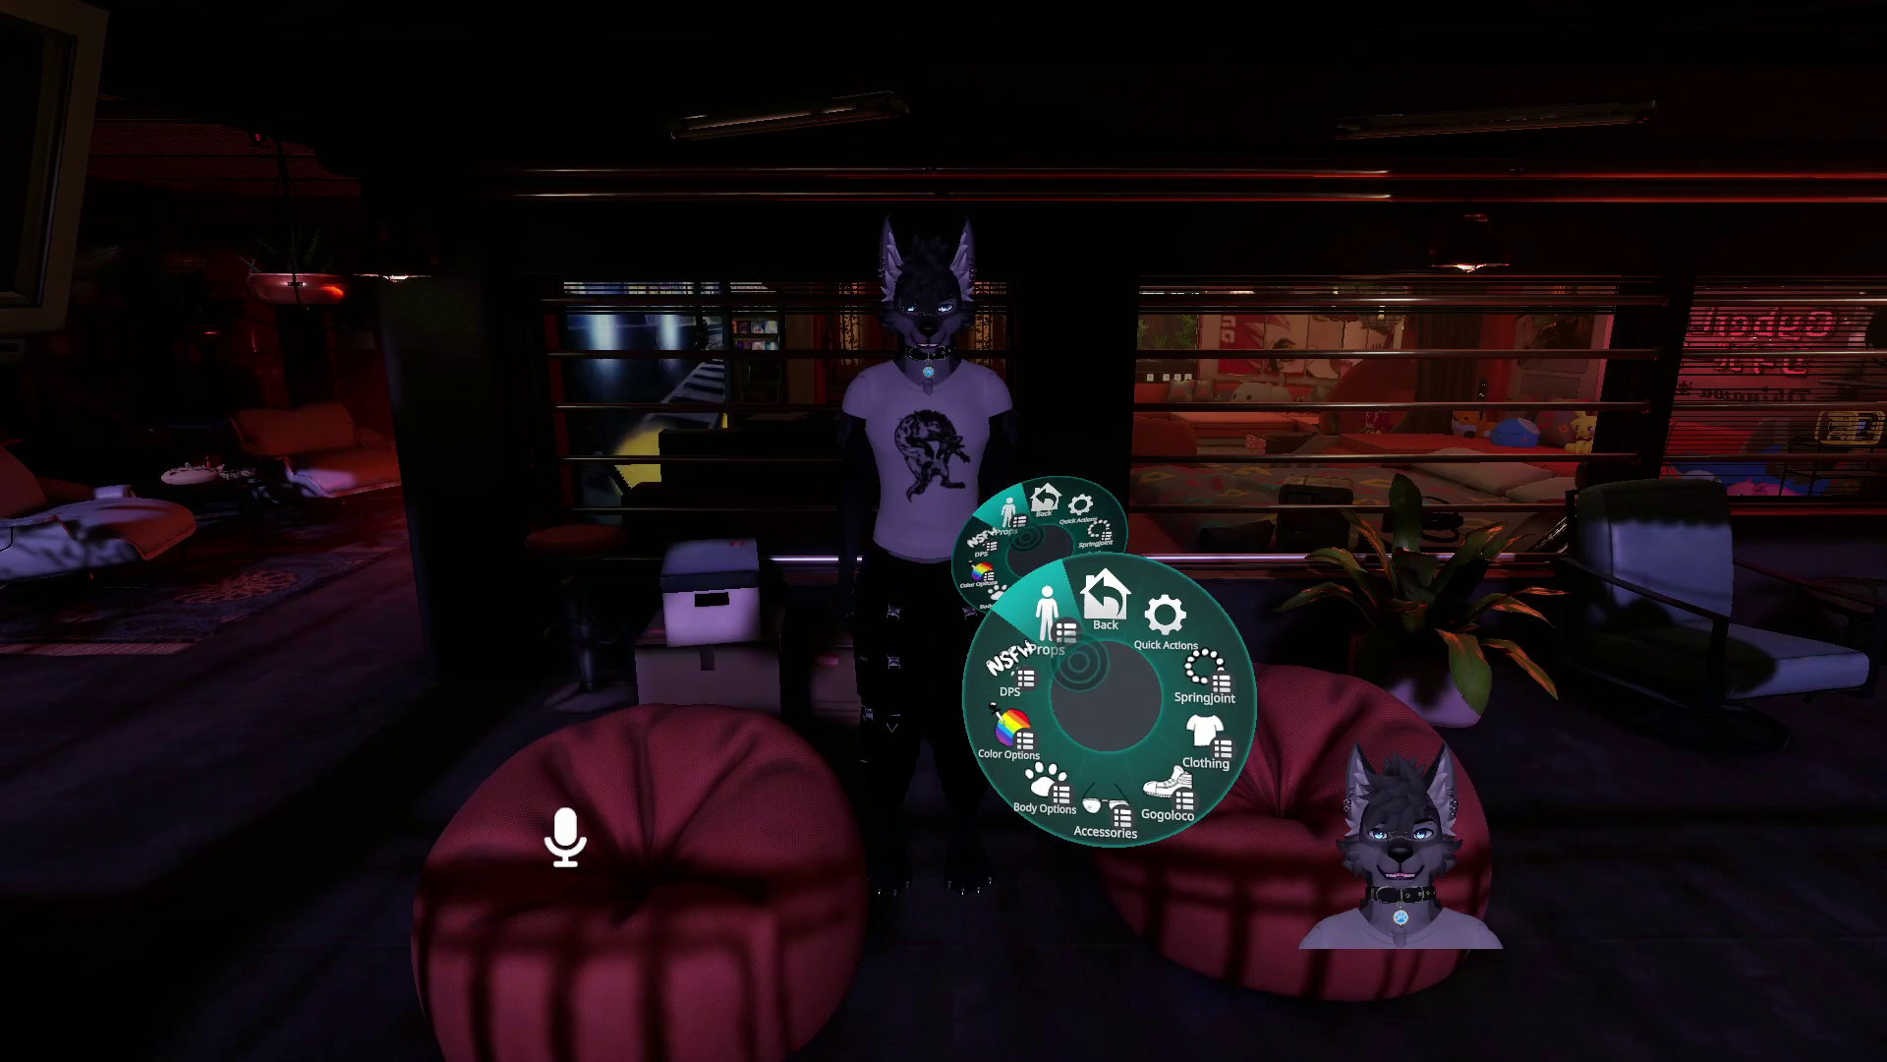
pyautogui.click(1080, 661)
pyautogui.click(1107, 725)
pyautogui.press('r')
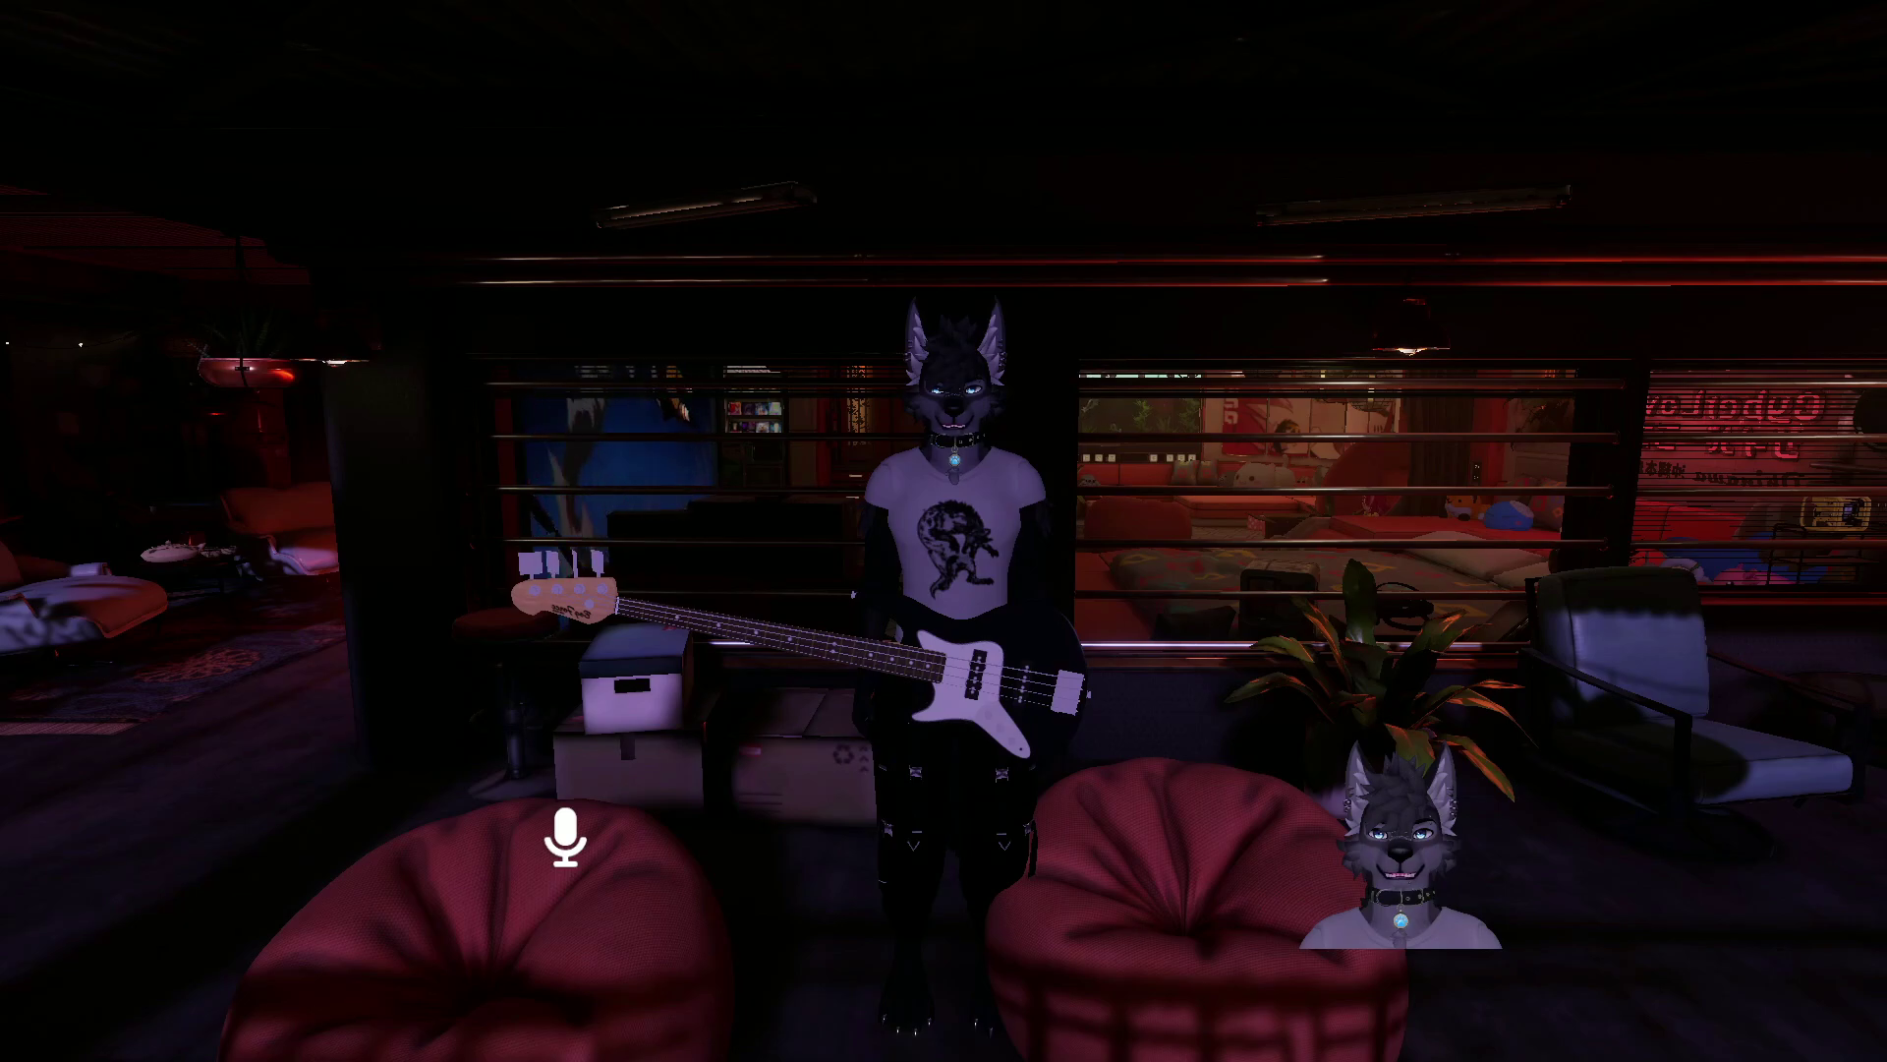
# Step: Walk the avatar around to check how the bass guitar follows its body
pyautogui.press('a')
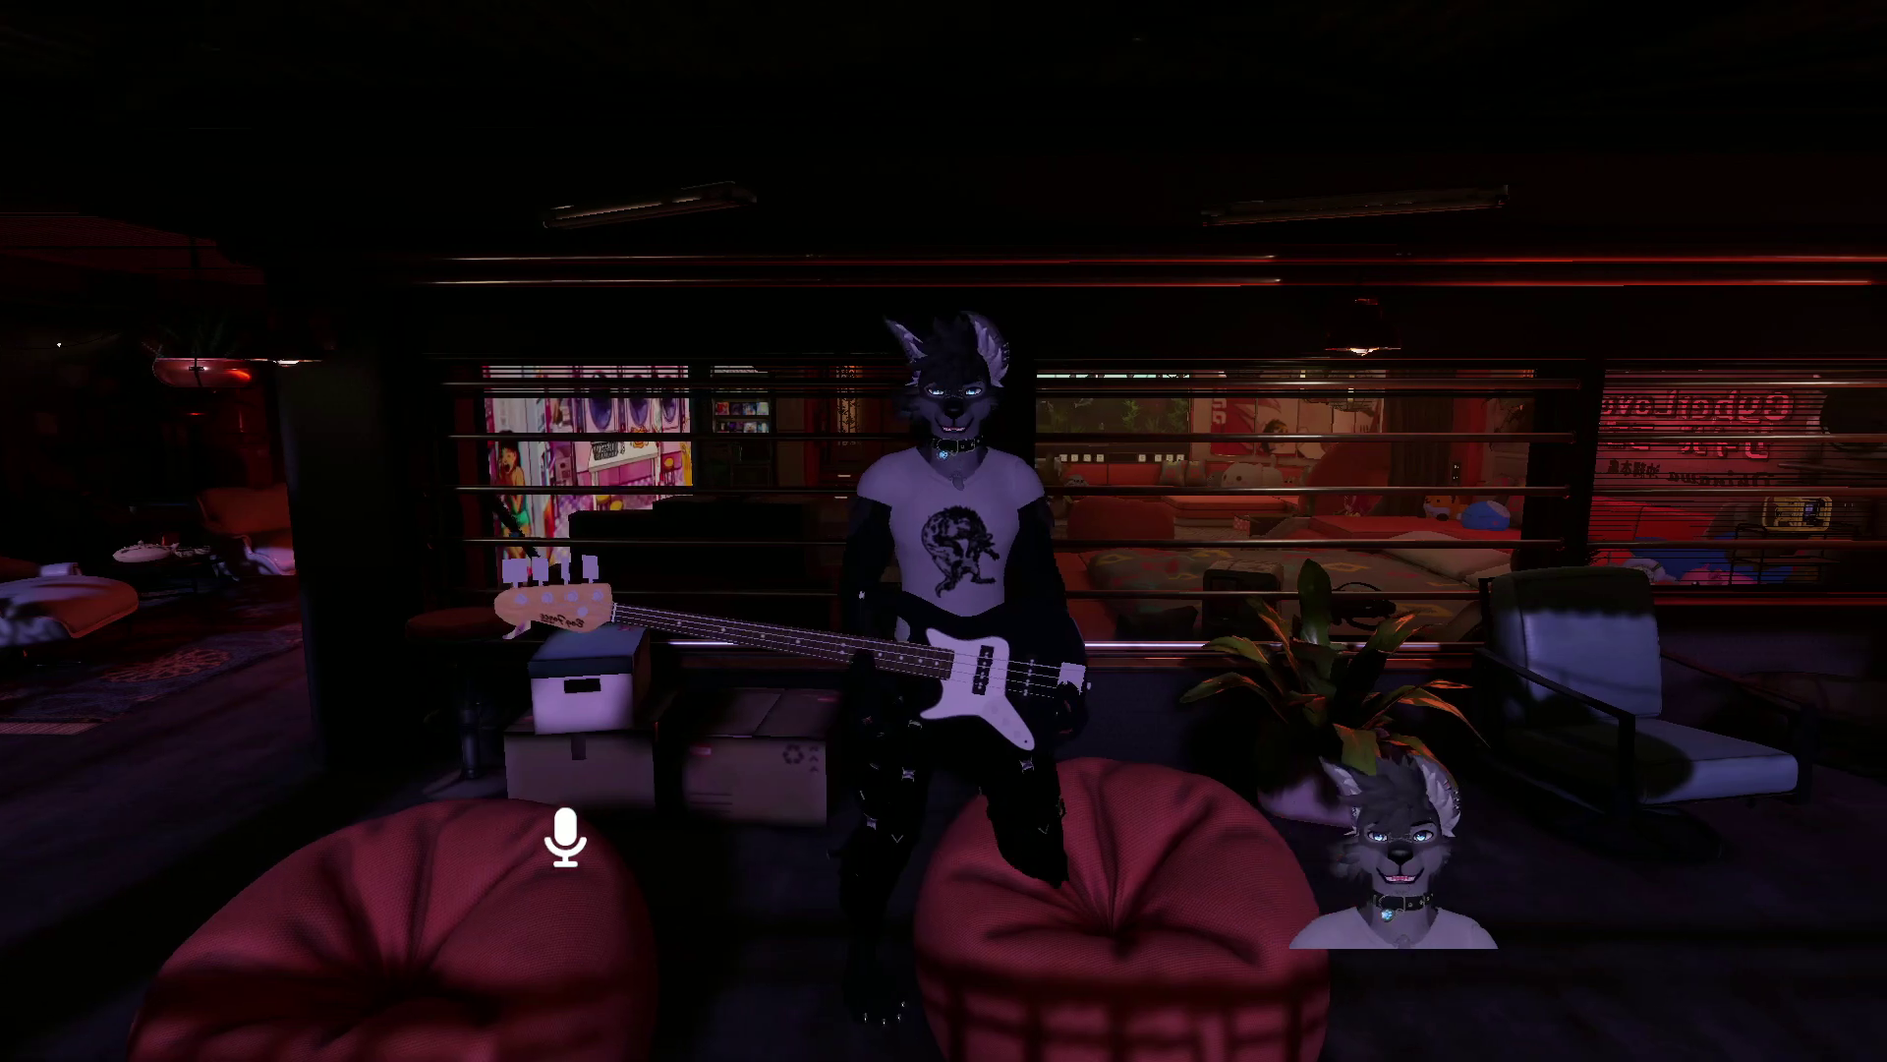
pyautogui.press('d')
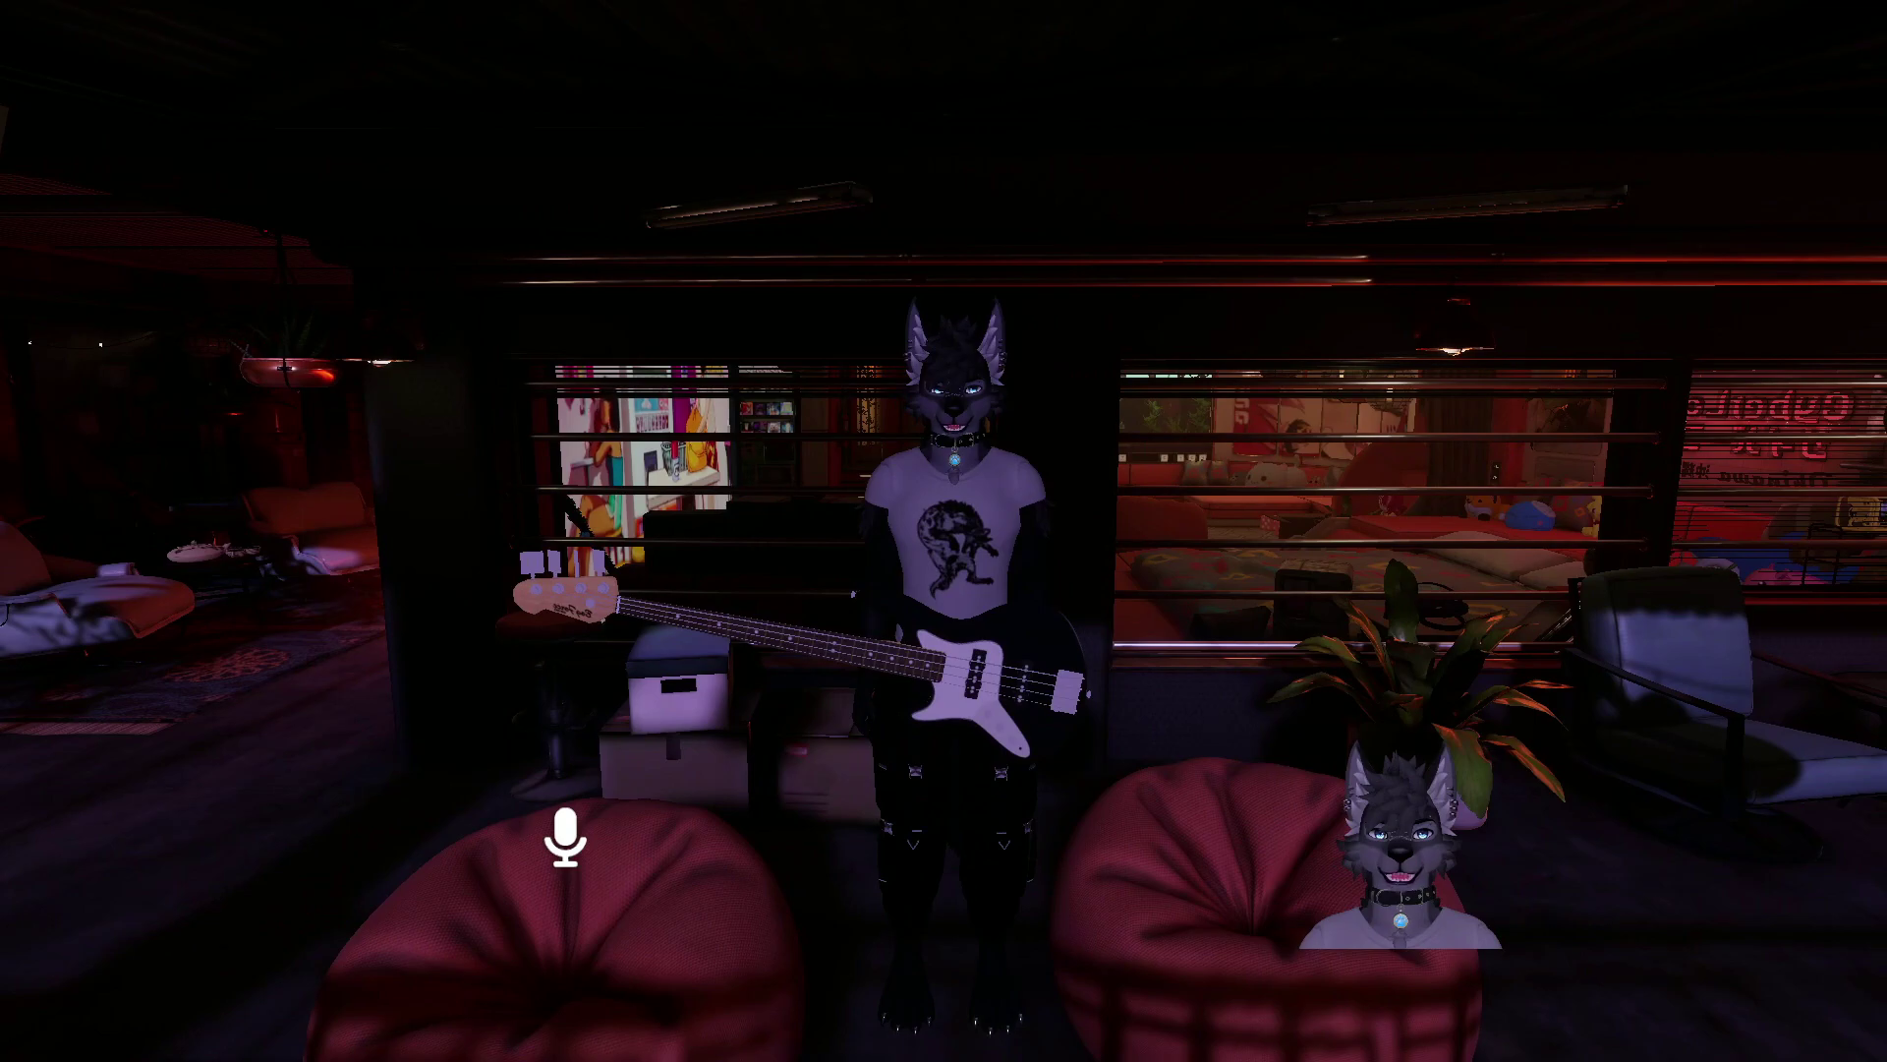
pyautogui.press('d')
pyautogui.press('s')
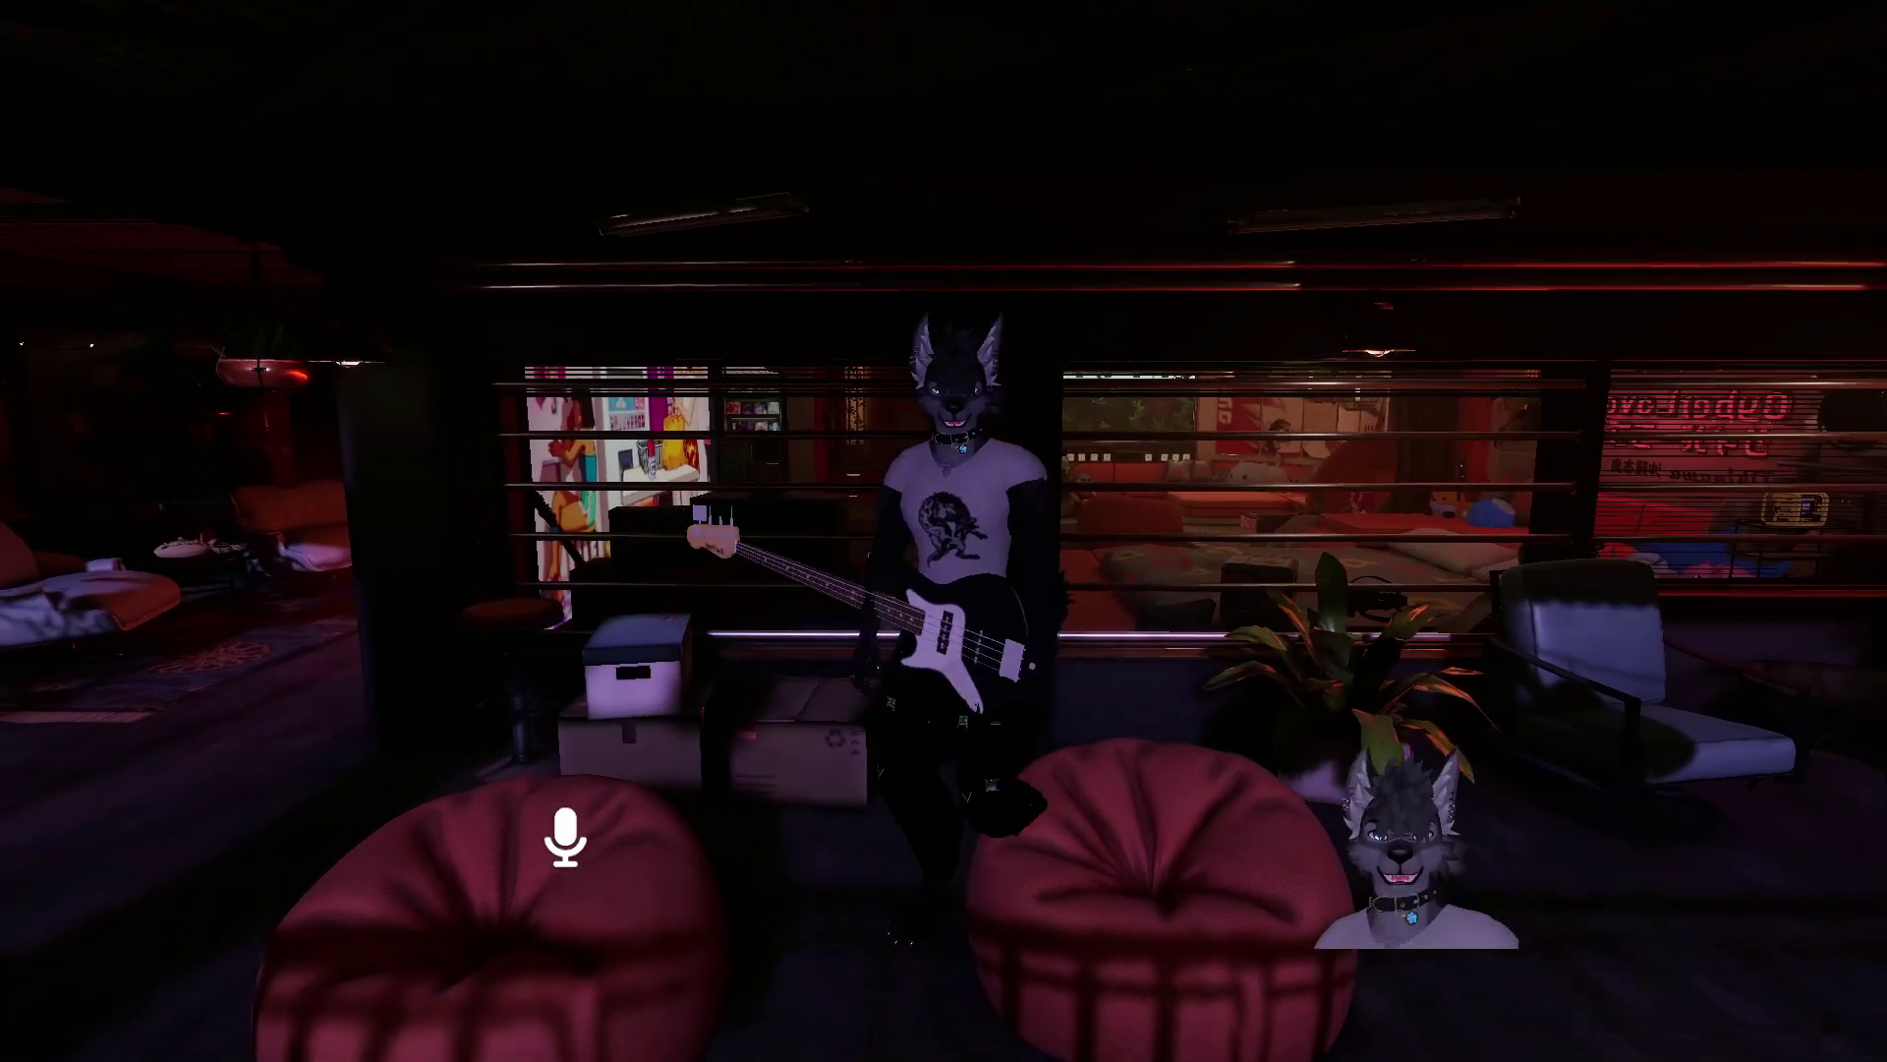
pyautogui.press('a')
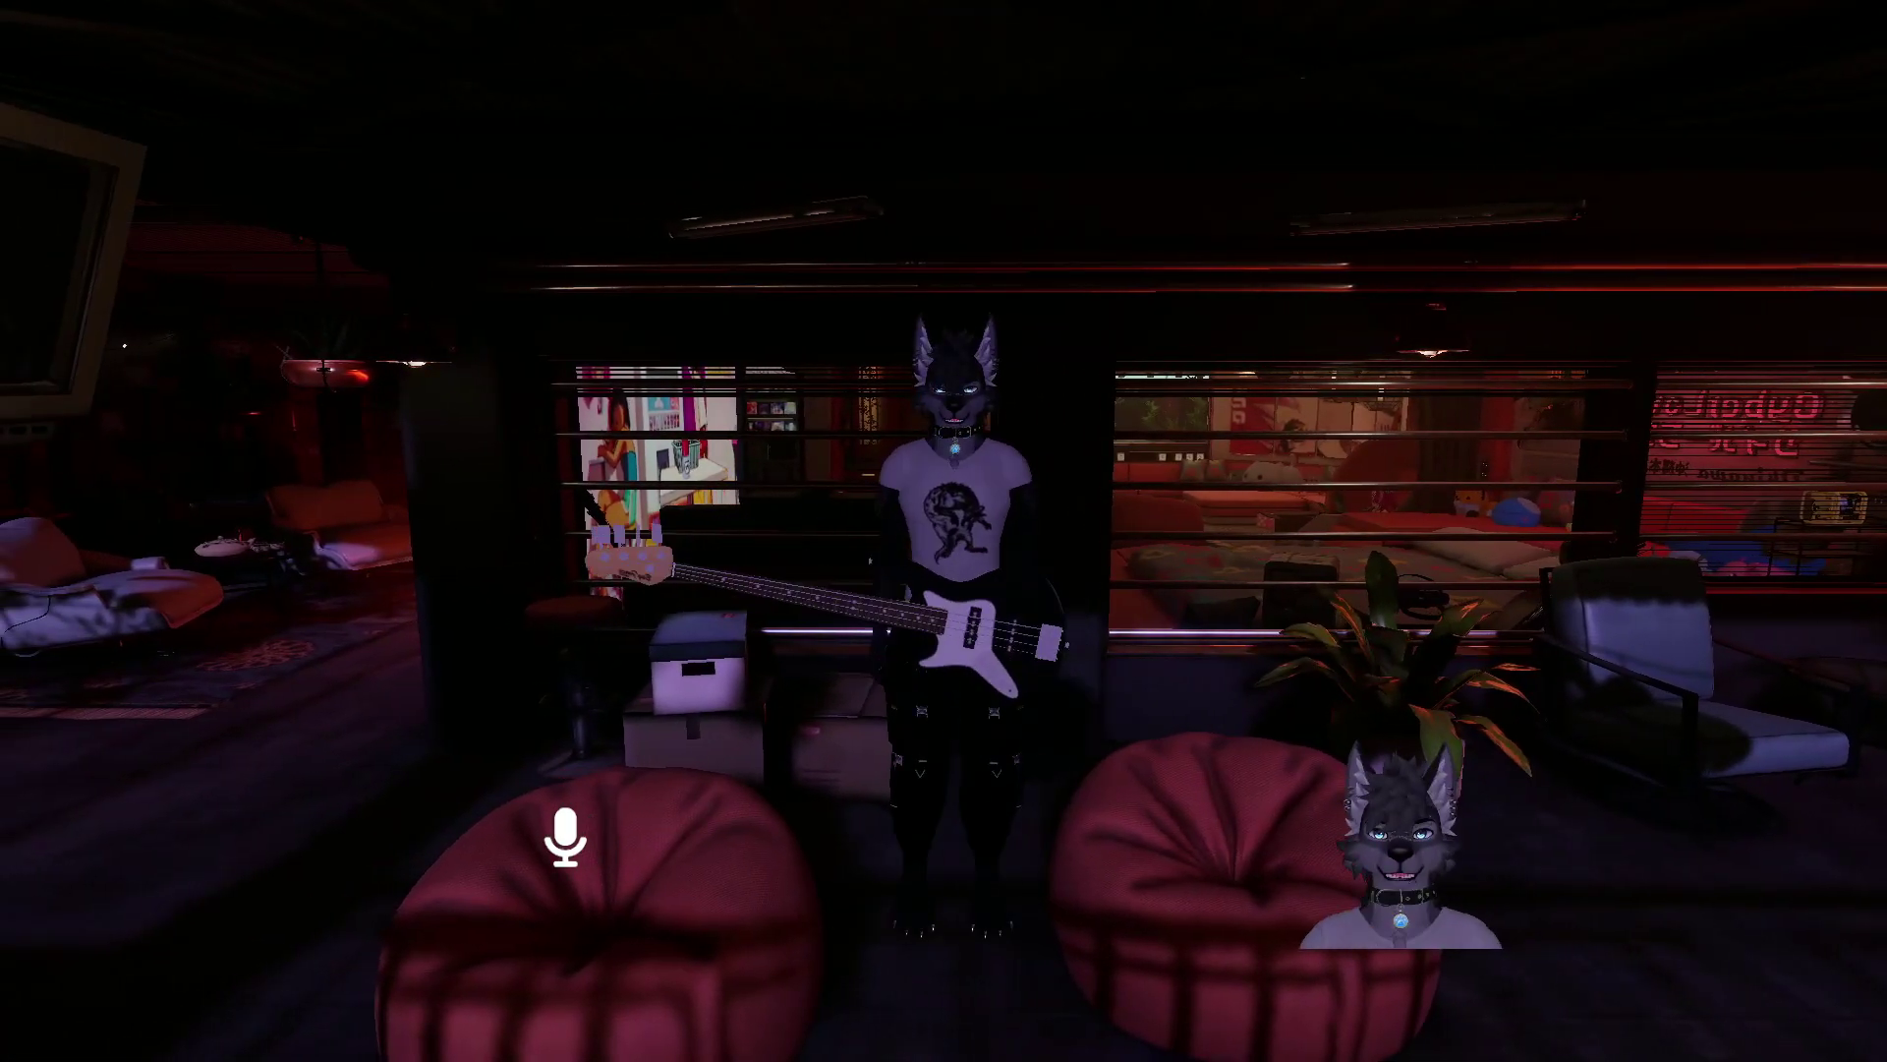